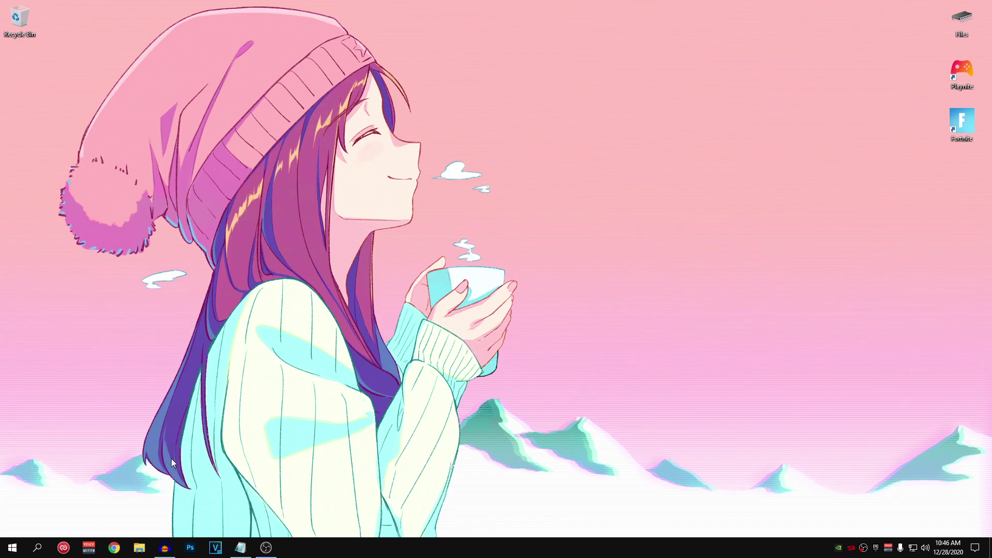
# Launch Run from a Start search for 'run' and enter %localappdata% in its Open field
pyautogui.click(12, 548)
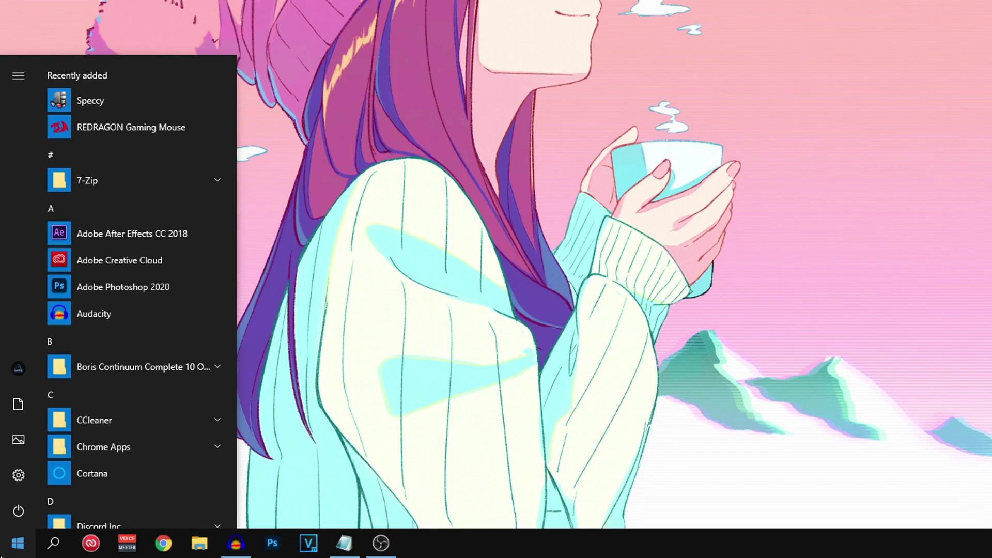
pyautogui.write('run')
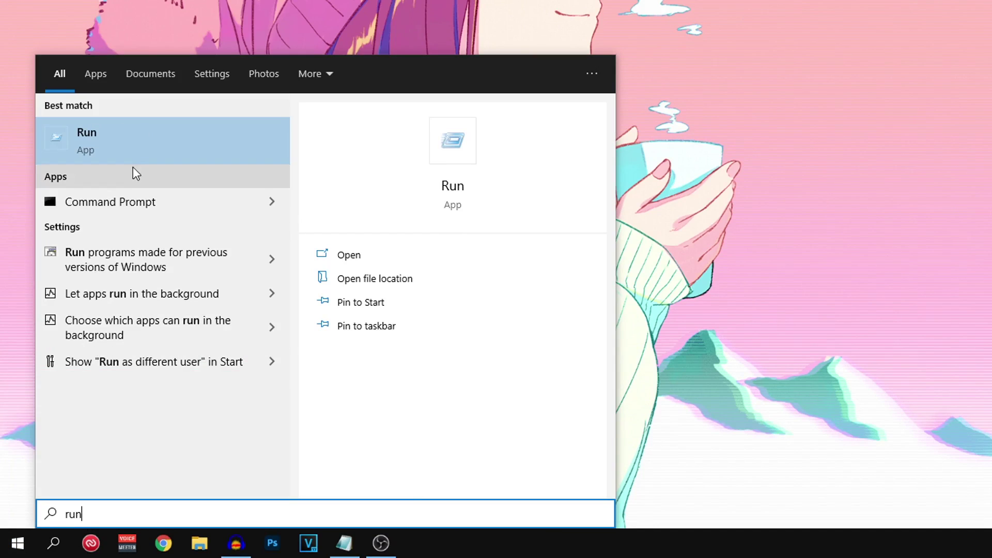
pyautogui.click(142, 156)
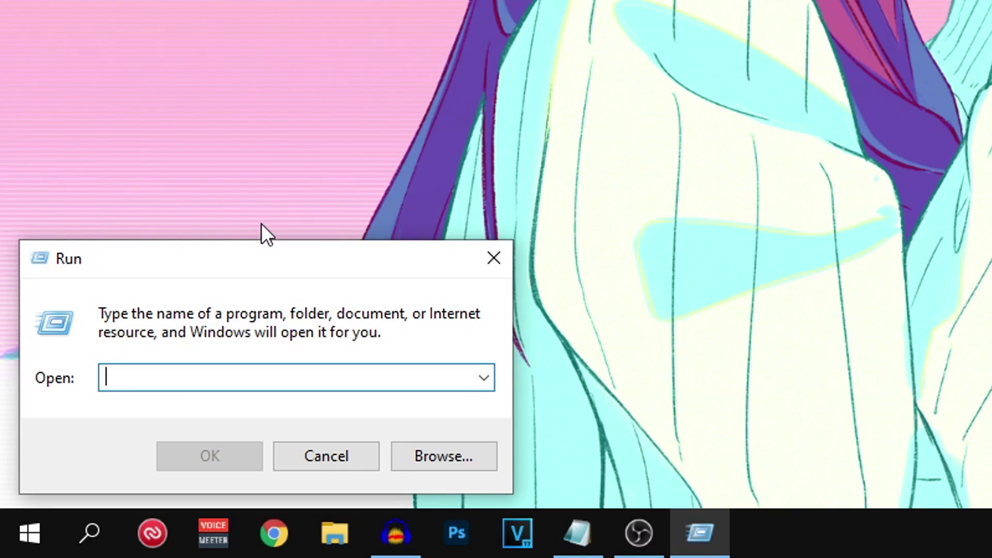
pyautogui.write('%')
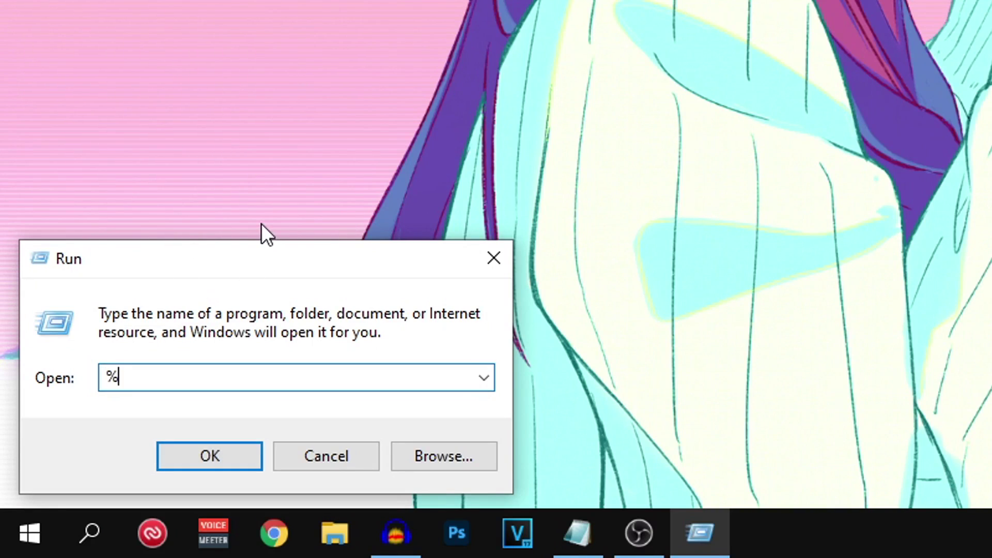
pyautogui.write('localappd')
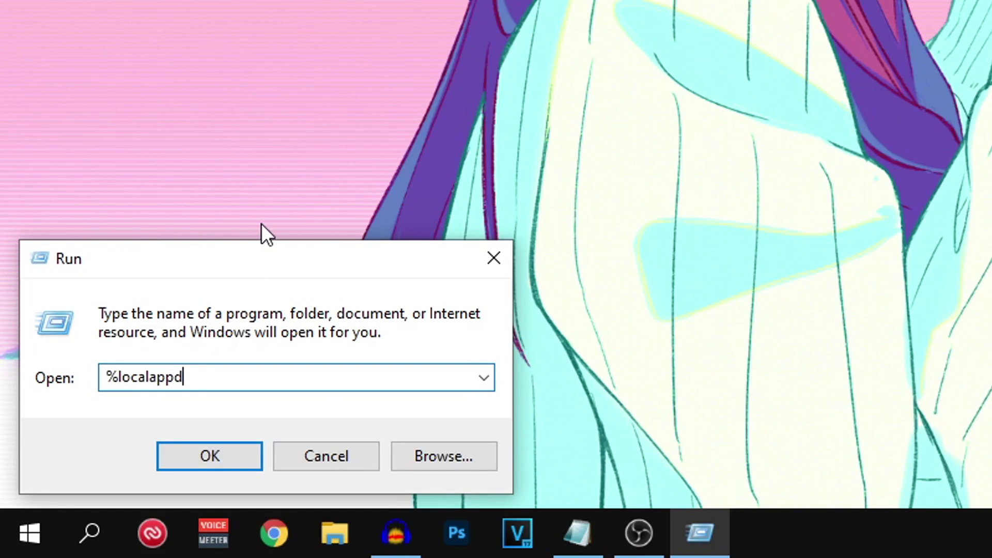
pyautogui.write('ata%')
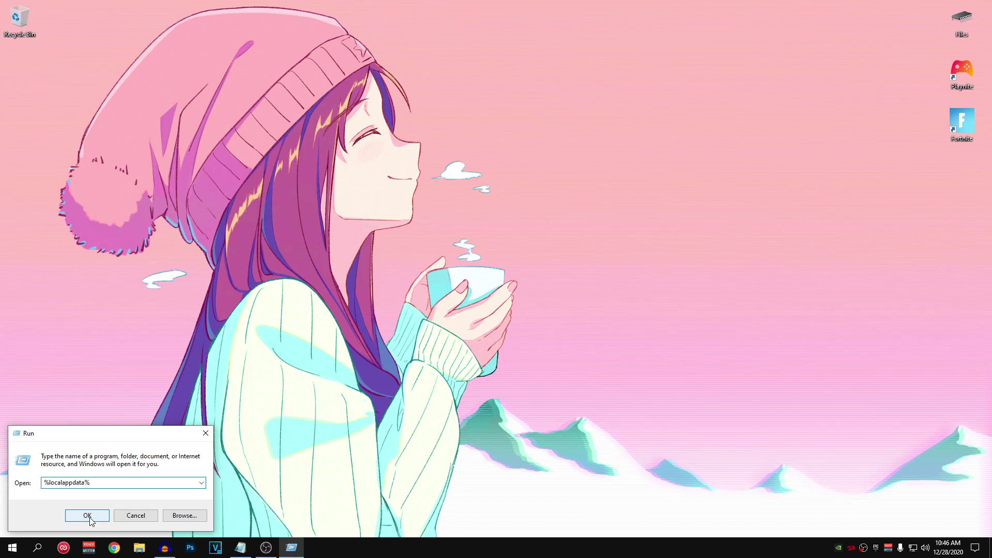
# Open local app data and browse to FortniteGame\Saved\Config\WindowsClient, selecting GameUserSettings
pyautogui.click(88, 516)
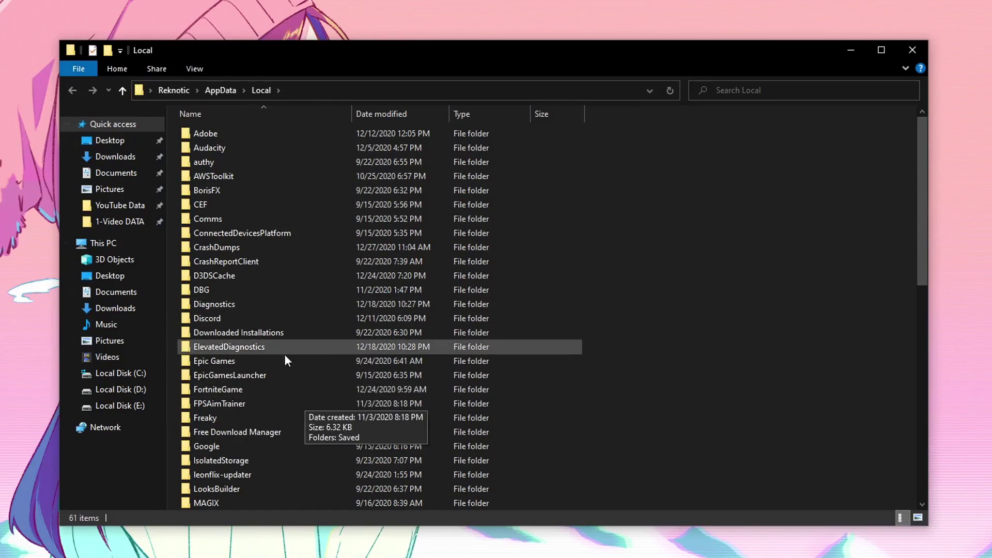
pyautogui.click(237, 391)
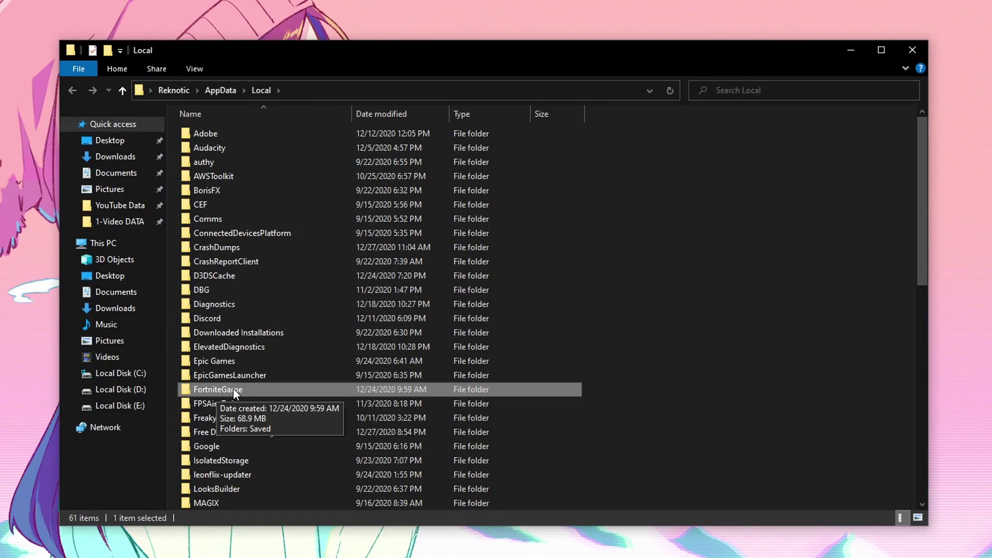
pyautogui.doubleClick(249, 390)
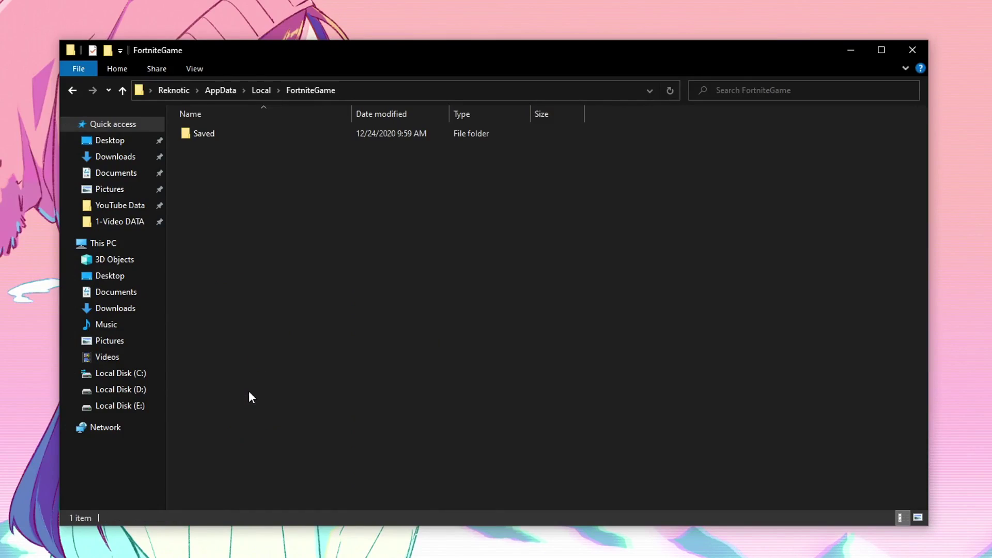
pyautogui.doubleClick(247, 132)
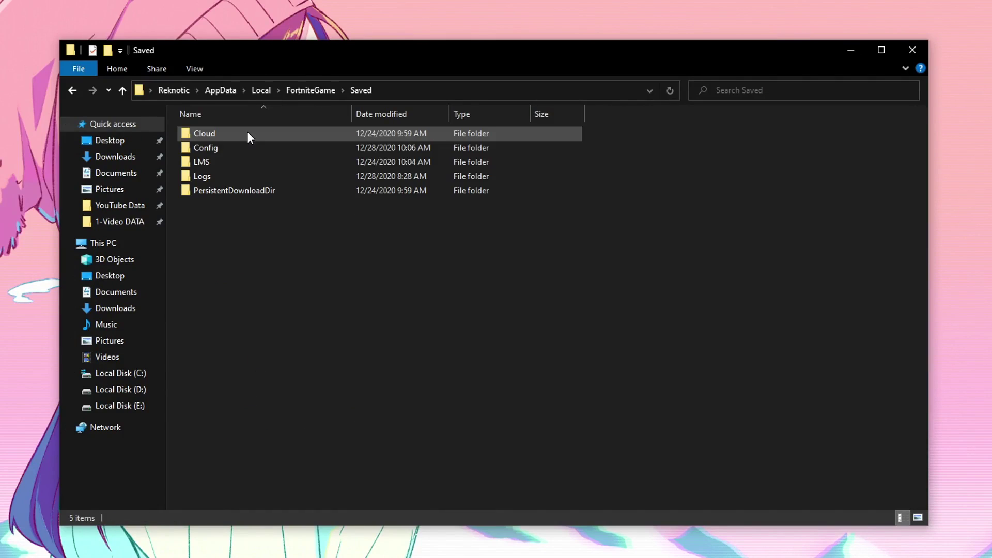
pyautogui.doubleClick(192, 149)
pyautogui.click(221, 148)
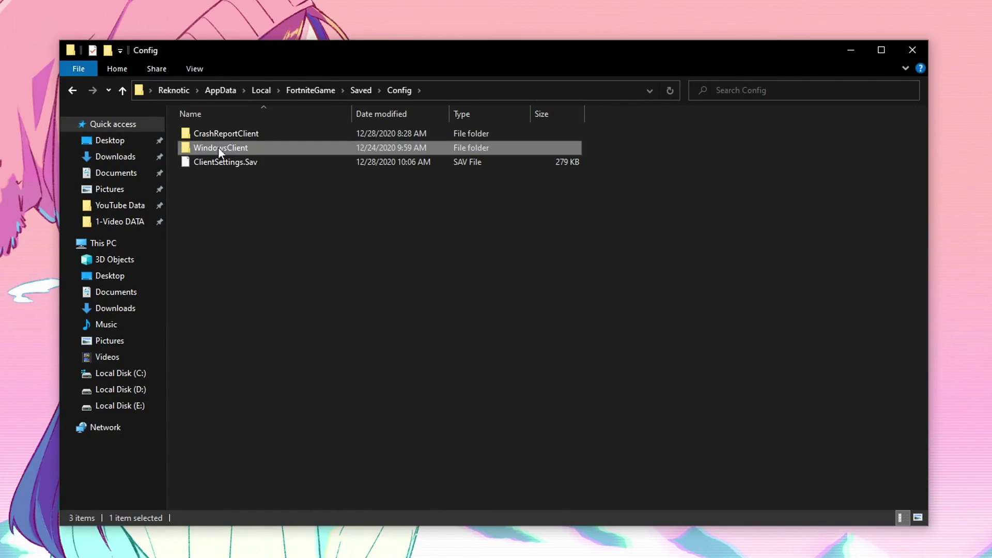
pyautogui.doubleClick(259, 146)
pyautogui.click(179, 134)
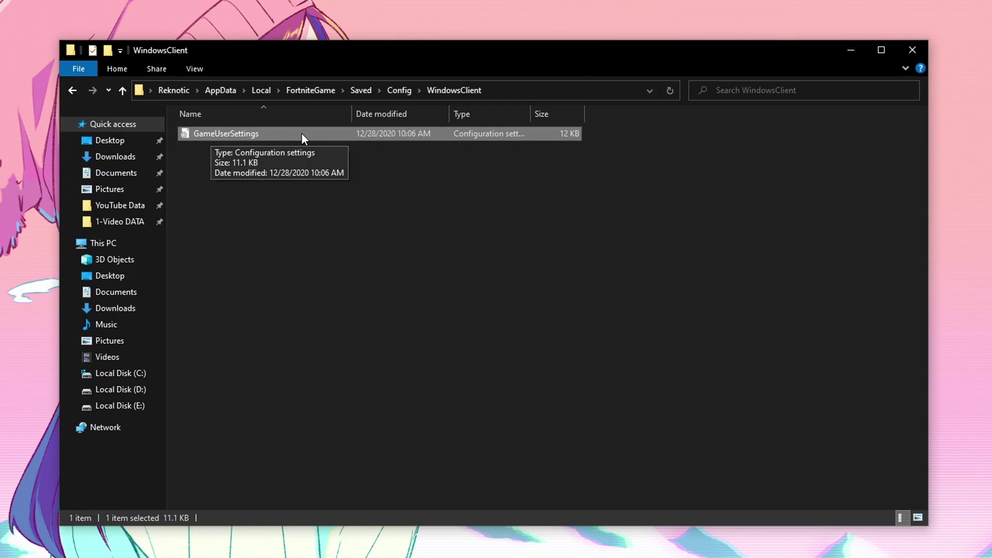
# Clear the Read-only attribute on GameUserSettings and open the file in Notepad
pyautogui.rightClick(234, 135)
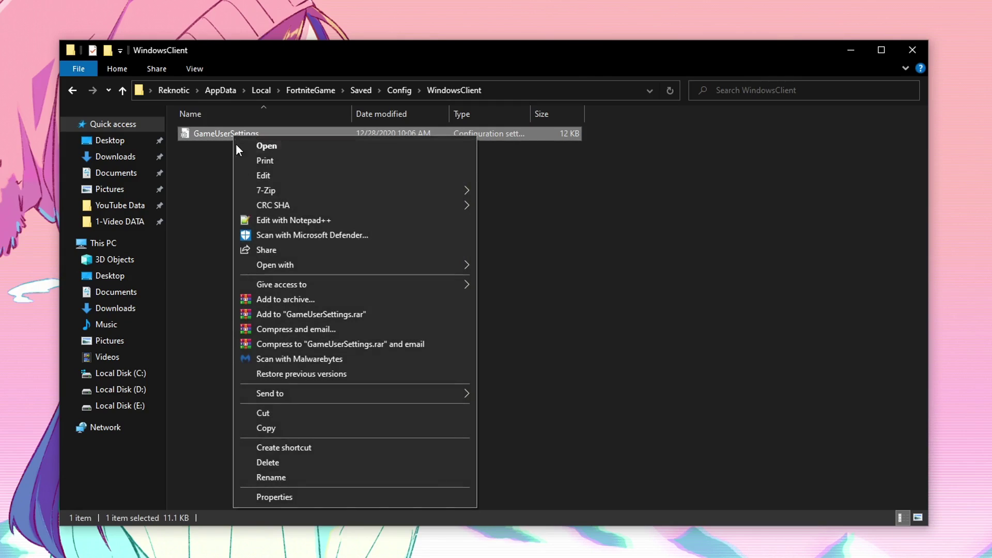
pyautogui.click(296, 495)
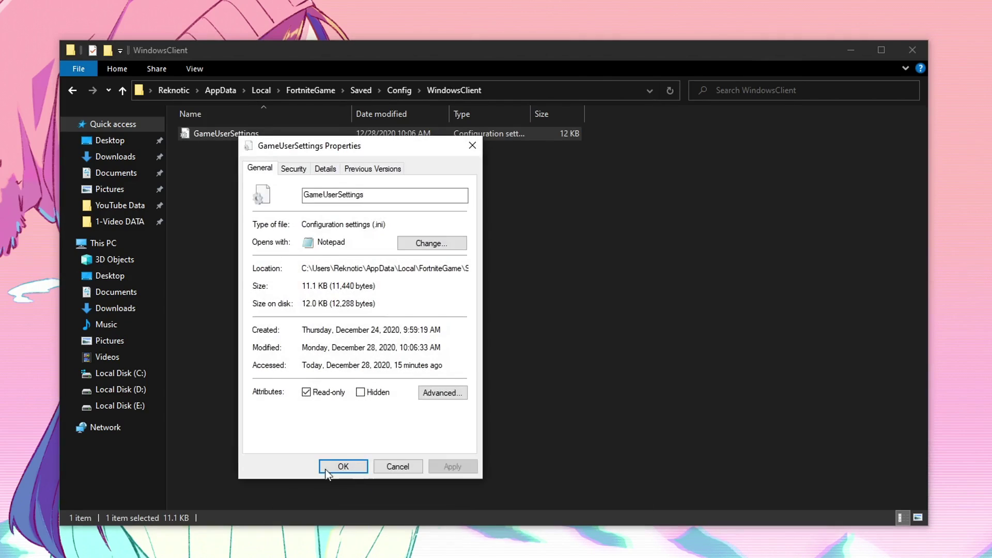
pyautogui.click(311, 393)
pyautogui.click(453, 467)
pyautogui.click(343, 467)
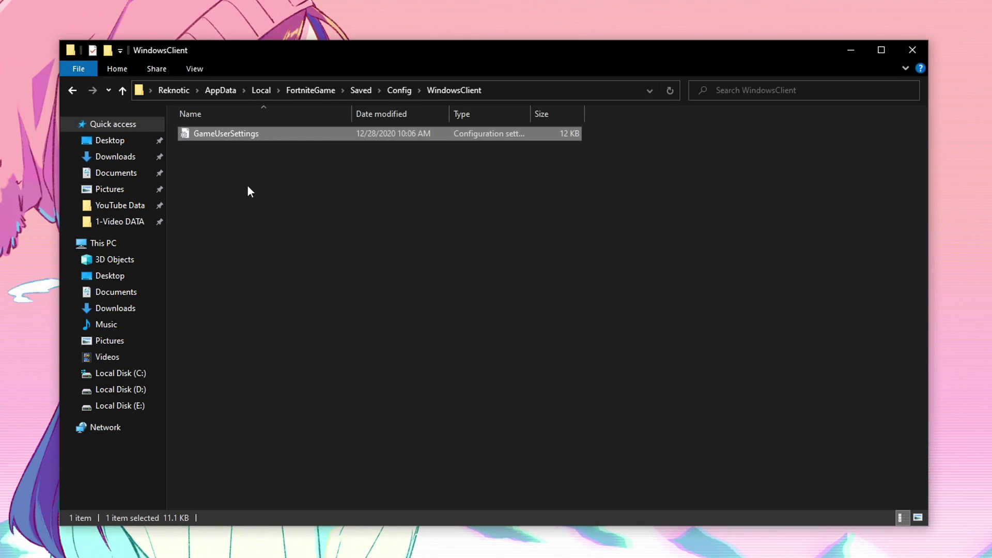
pyautogui.rightClick(233, 135)
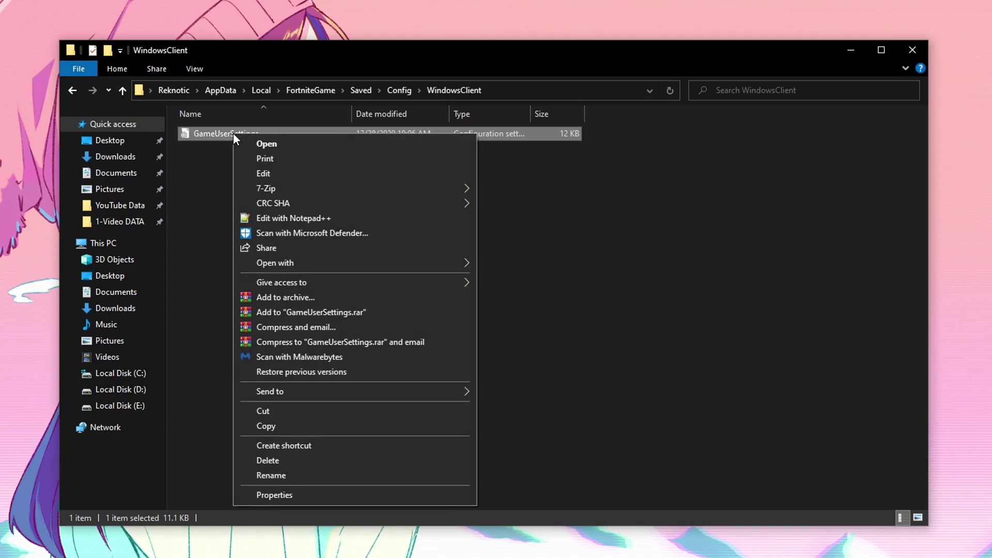
pyautogui.click(299, 175)
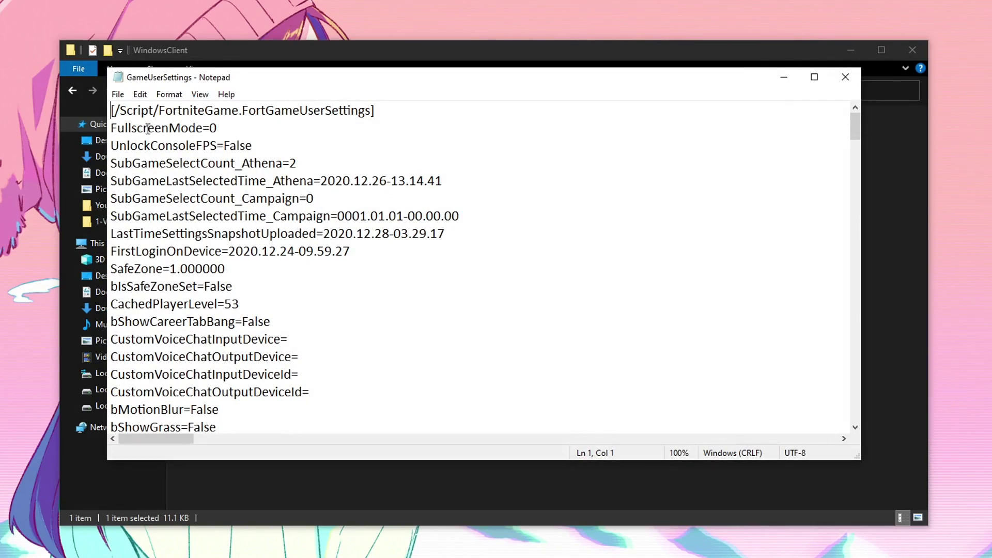
# Set the FullscreenMode value to 0
pyautogui.doubleClick(213, 129)
pyautogui.write('0')
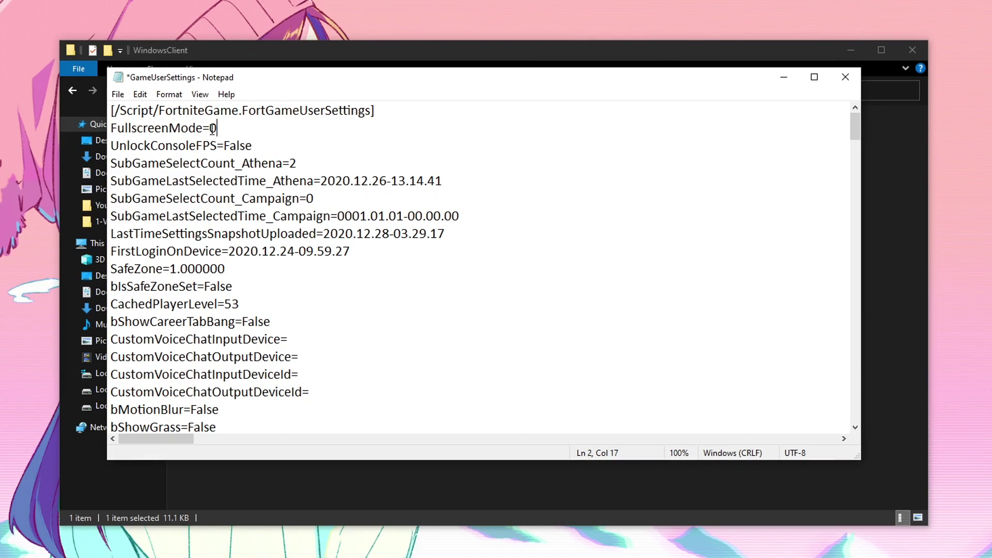
pyautogui.moveTo(212, 129); pyautogui.dragTo(231, 127)
pyautogui.click(253, 127)
# Keep bMotionBlur and bShowGrass at False and change bShowFPS to True
pyautogui.scroll(-2, 228, 206)
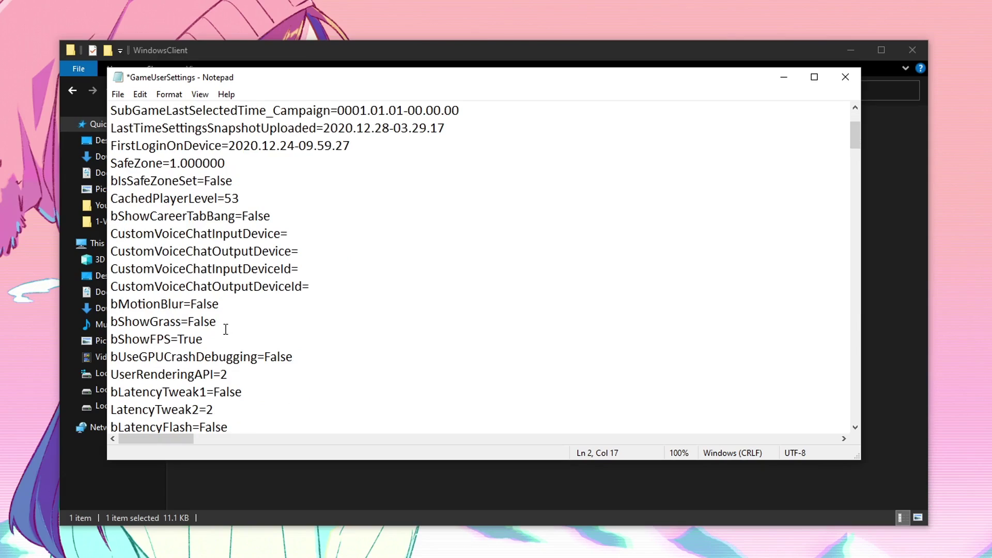
pyautogui.doubleClick(192, 305)
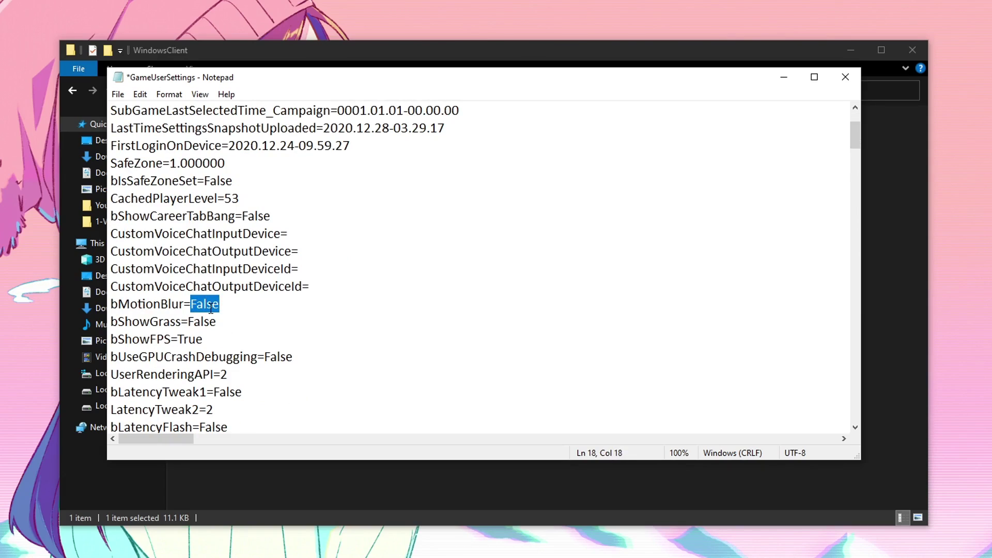
pyautogui.click(223, 303)
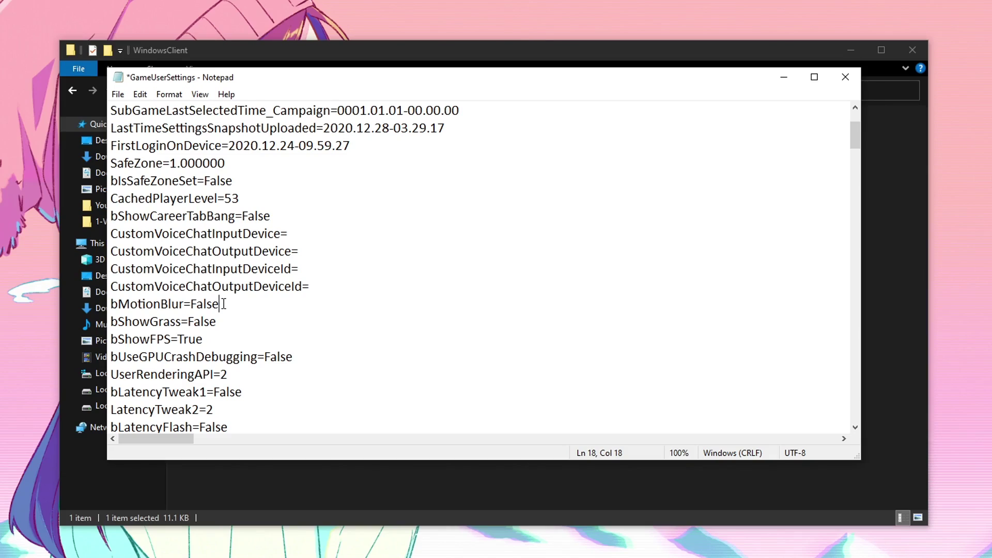
pyautogui.doubleClick(191, 322)
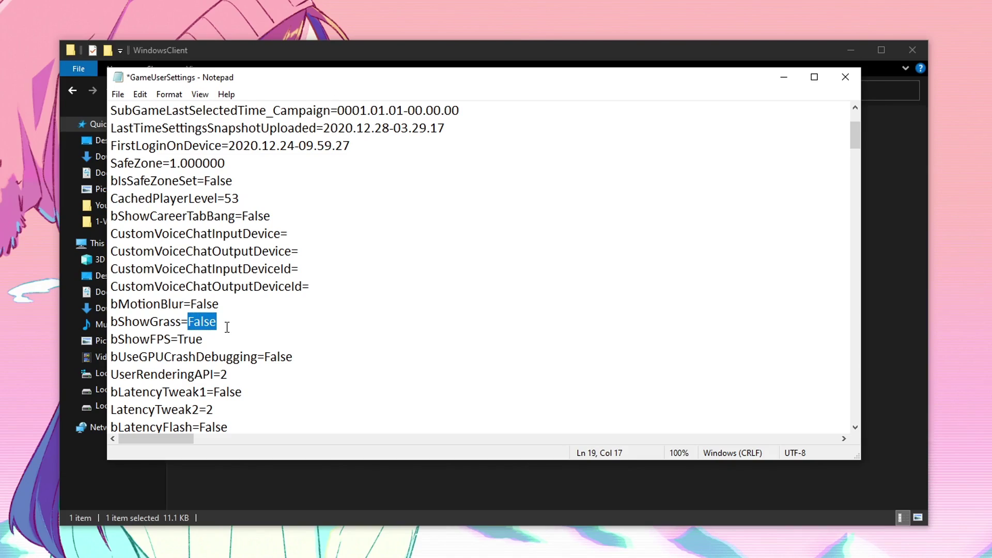
pyautogui.doubleClick(181, 340)
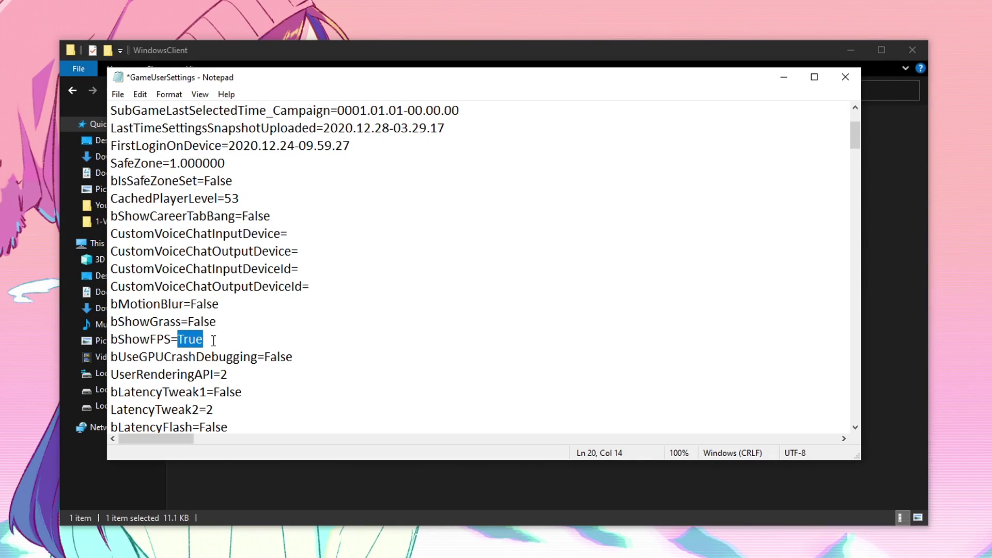
pyautogui.write('False')
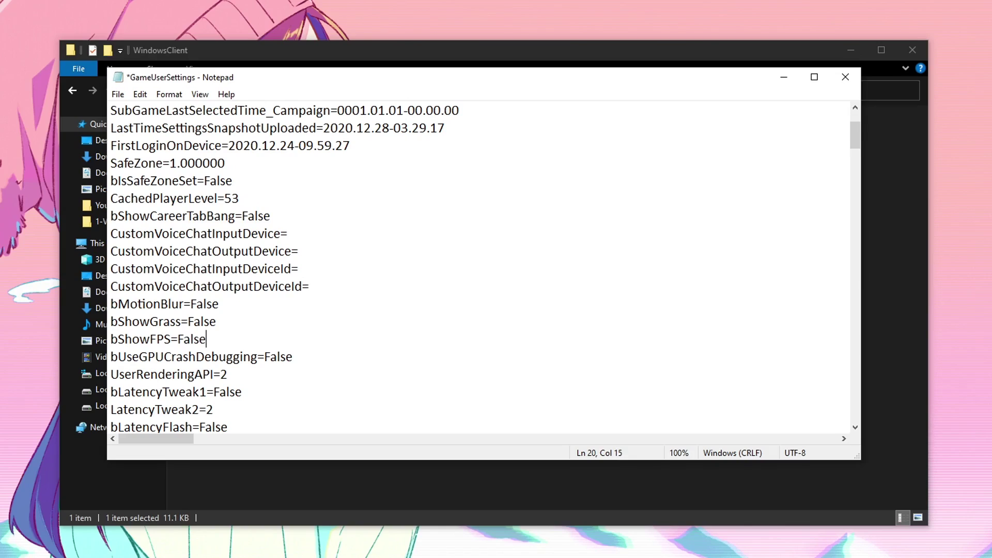
pyautogui.press('BackSpace')
pyautogui.press('BackSpace')
pyautogui.press('BackSpace')
pyautogui.press('BackSpace')
pyautogui.press('BackSpace')
pyautogui.write('True')
# Select the bUseGPUCrashDebugging value and the UserRenderingAPI=2 line to inspect them
pyautogui.moveTo(265, 357); pyautogui.dragTo(322, 358)
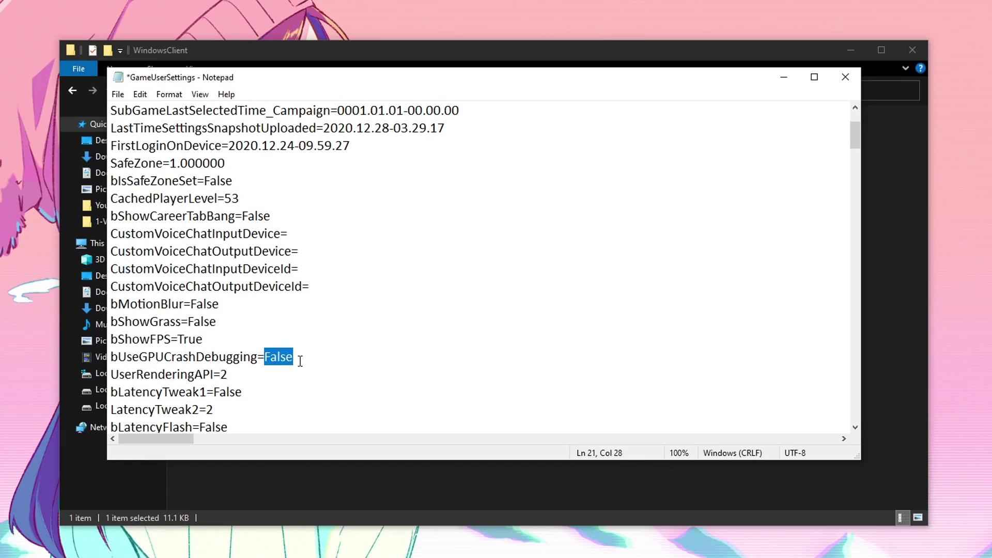
pyautogui.click(223, 374)
pyautogui.press('Home')
pyautogui.hotkey('shift', 'Right')
pyautogui.hotkey('shift', 'Right')
pyautogui.hotkey('shift', 'Right')
pyautogui.hotkey('shift', 'Right')
pyautogui.hotkey('shift', 'Right')
pyautogui.hotkey('shift', 'Right')
pyautogui.hotkey('shift', 'Right')
pyautogui.hotkey('shift', 'Right')
pyautogui.hotkey('shift', 'Right')
pyautogui.hotkey('shift', 'Right')
pyautogui.hotkey('shift', 'Right')
pyautogui.hotkey('shift', 'Right')
pyautogui.hotkey('shift', 'Right')
pyautogui.hotkey('shift', 'Right')
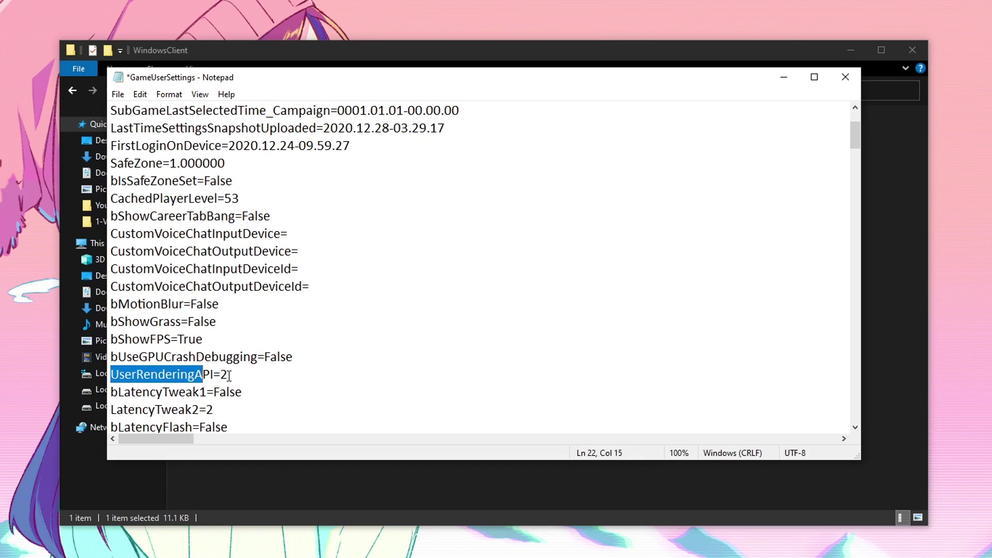
pyautogui.hotkey('shift', 'End')
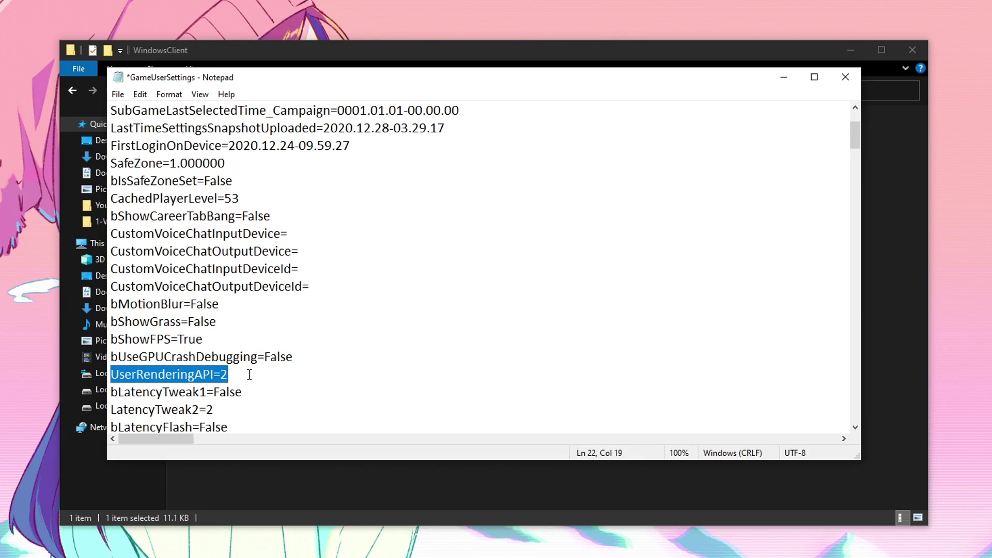
pyautogui.click(248, 375)
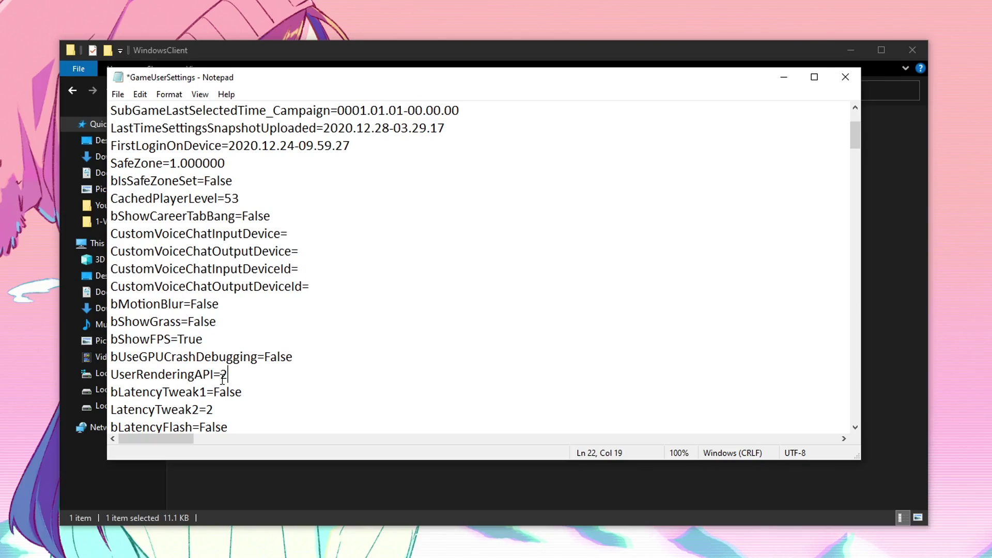
# Try UserRenderingAPI values 0 and 1, then settle back on 2
pyautogui.doubleClick(223, 375)
pyautogui.write('0')
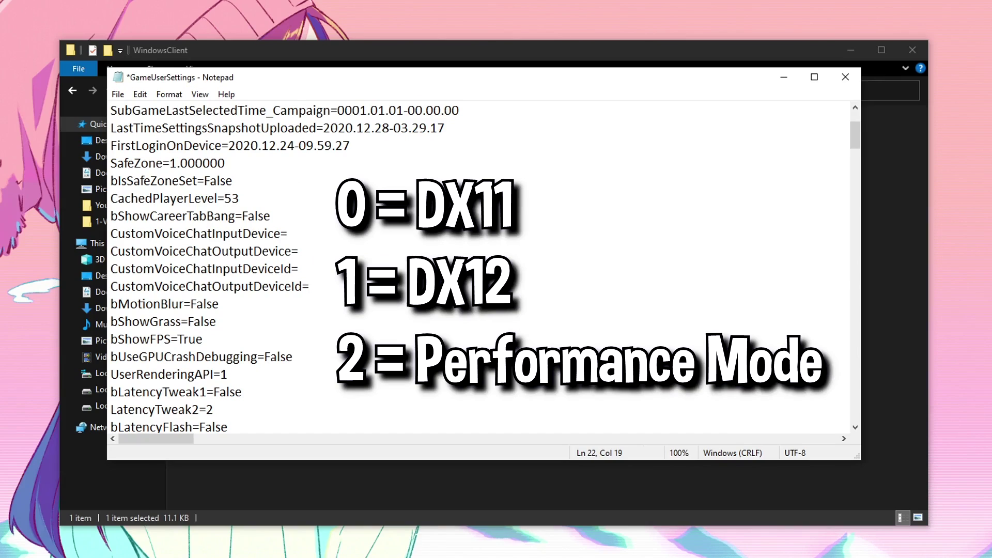
pyautogui.doubleClick(223, 376)
pyautogui.write('2')
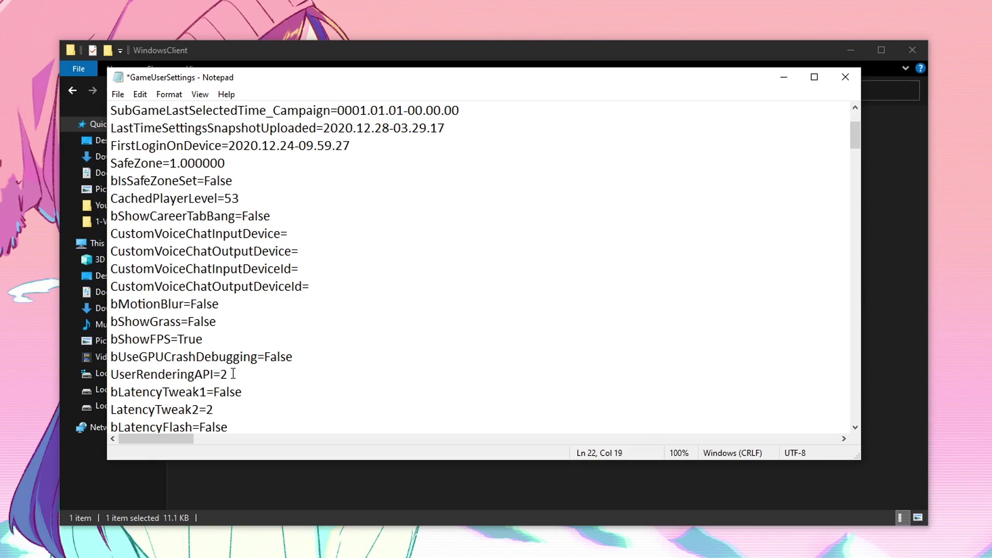
pyautogui.doubleClick(223, 376)
pyautogui.write('0')
pyautogui.press('BackSpace')
pyautogui.write('1')
pyautogui.press('BackSpace')
pyautogui.write('2')
# Scroll down and check that bRayTracing reads False
pyautogui.scroll(-1, 241, 377)
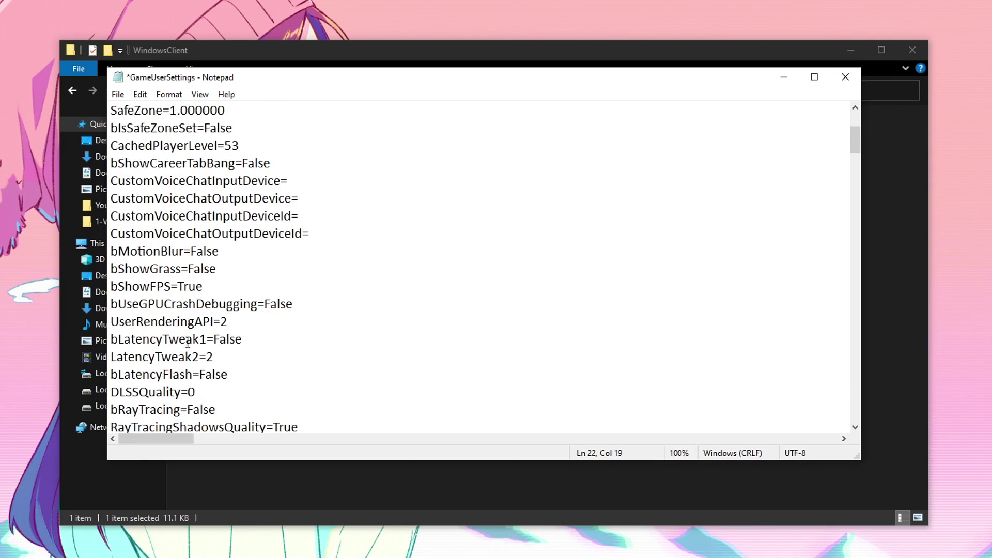
pyautogui.scroll(-1, 227, 320)
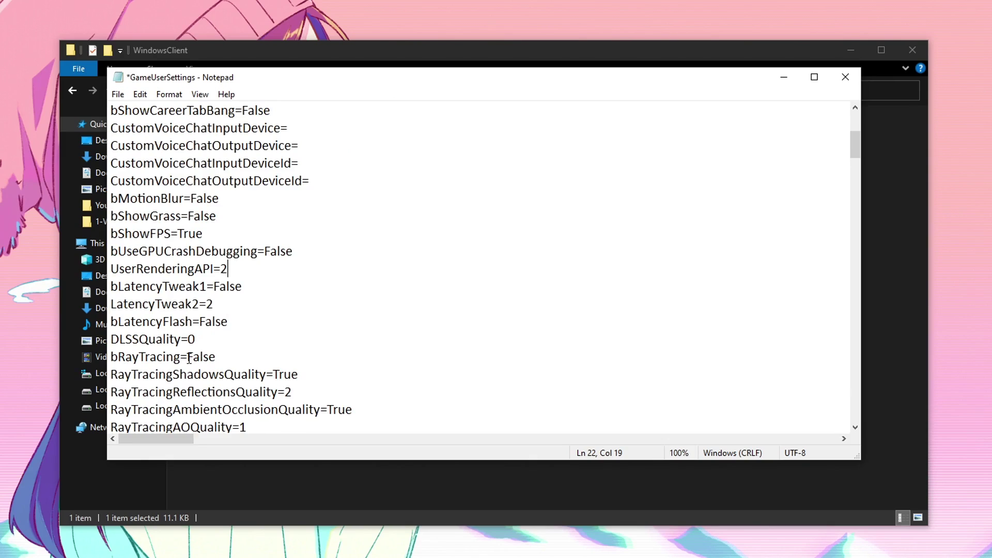
pyautogui.moveTo(187, 357); pyautogui.dragTo(217, 355)
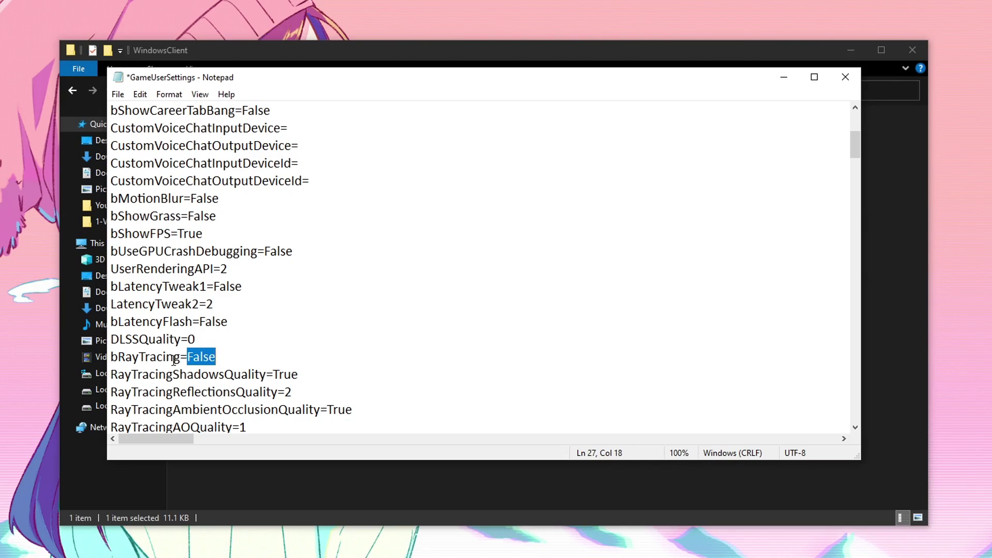
pyautogui.scroll(-1, 251, 370)
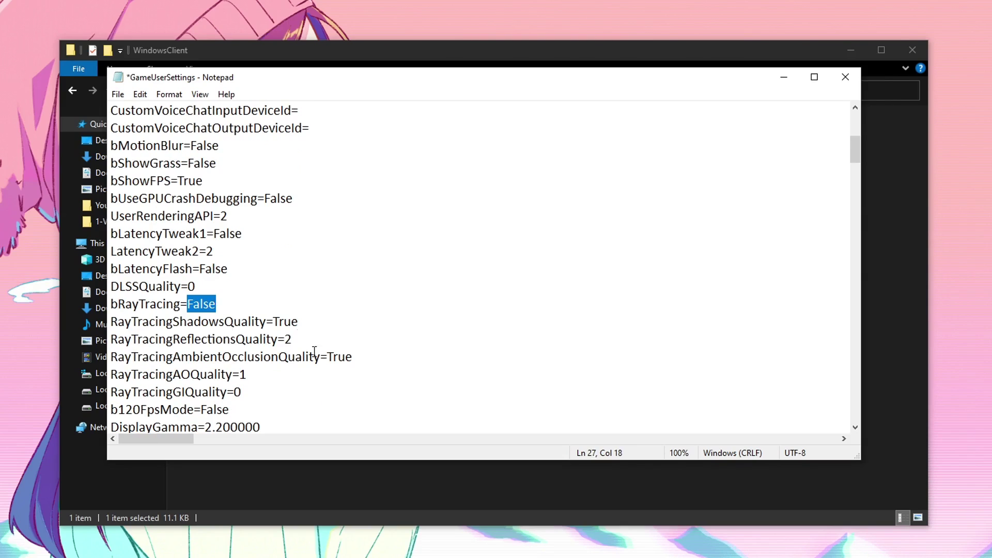
# Scroll to line 105 and select the True value of bAllowMultithreadedRendering
pyautogui.scroll(-20, 273, 370)
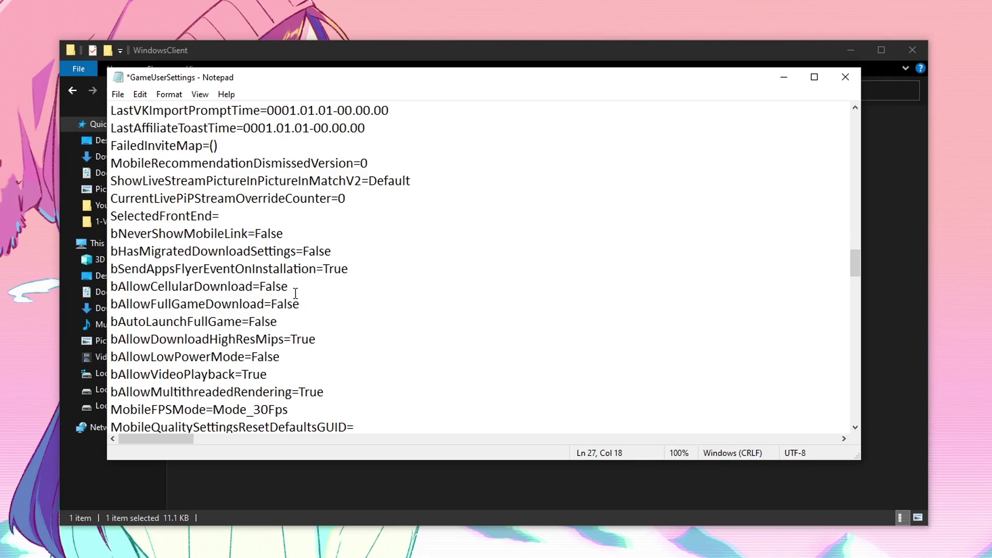
pyautogui.moveTo(112, 393); pyautogui.dragTo(334, 392)
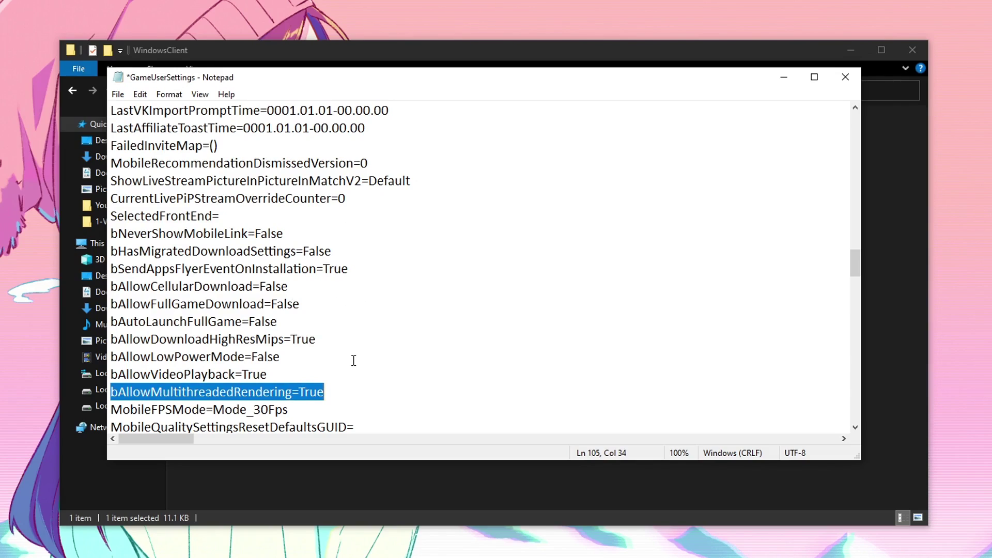
pyautogui.click(300, 392)
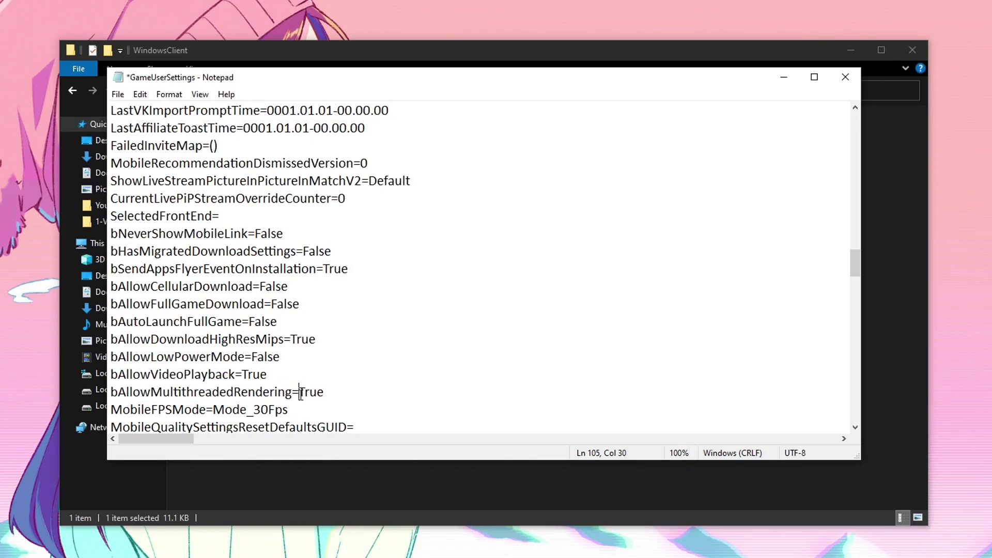
pyautogui.moveTo(299, 393); pyautogui.dragTo(337, 392)
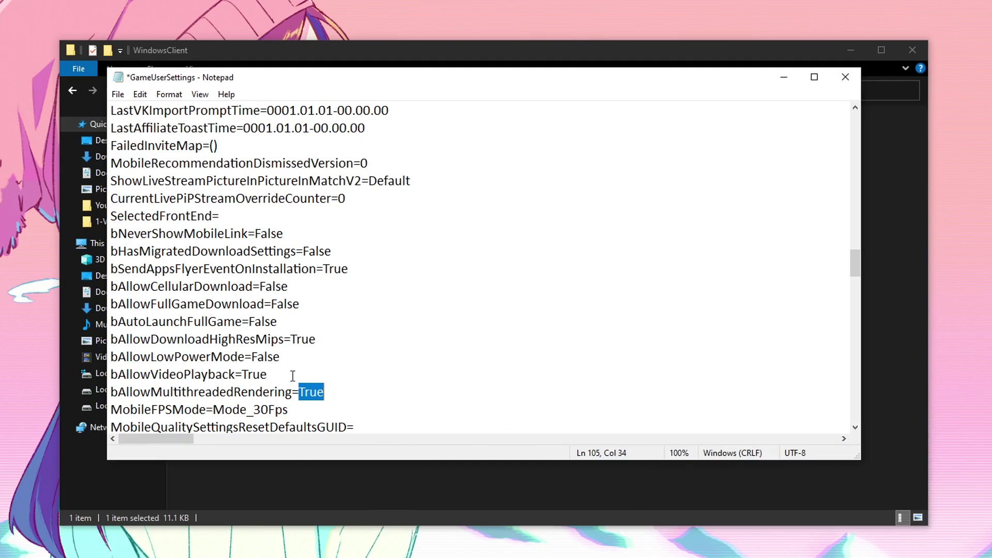
pyautogui.click(300, 391)
pyautogui.tripleClick(300, 392)
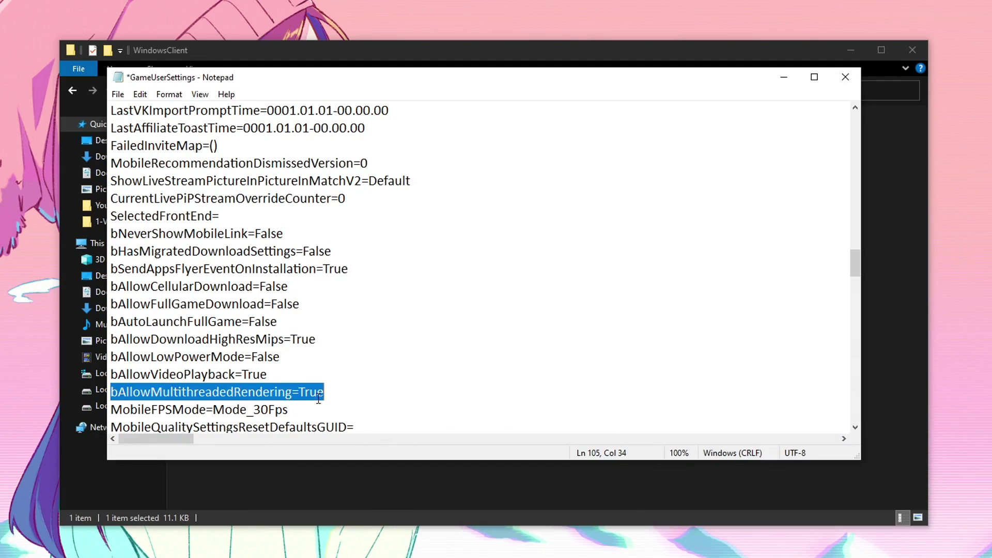
pyautogui.moveTo(300, 391); pyautogui.dragTo(351, 393)
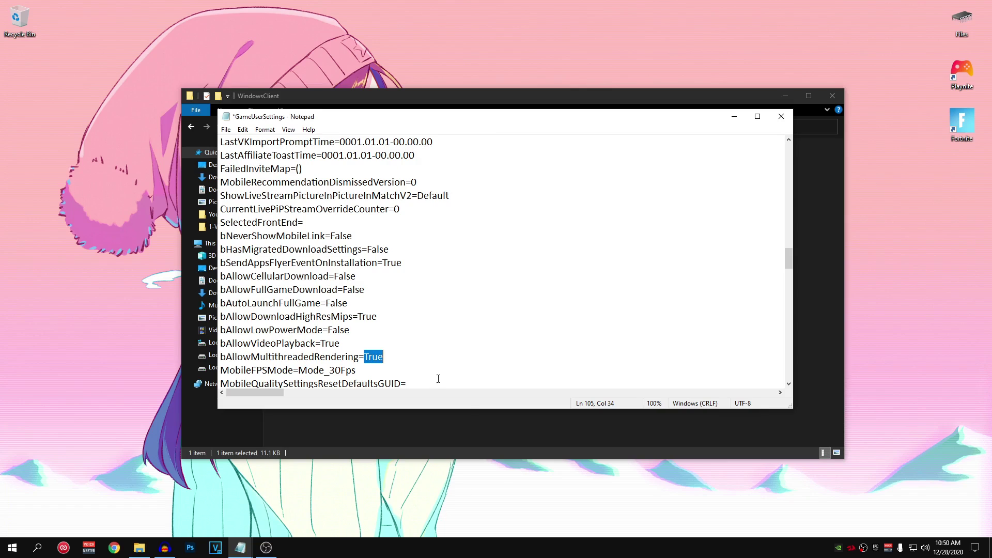
pyautogui.rightClick(541, 548)
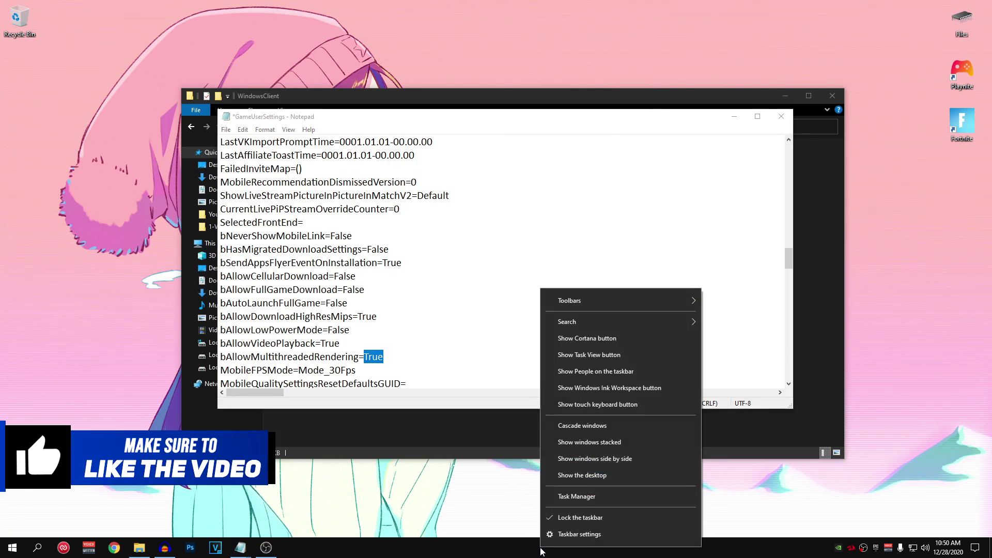
pyautogui.click(591, 497)
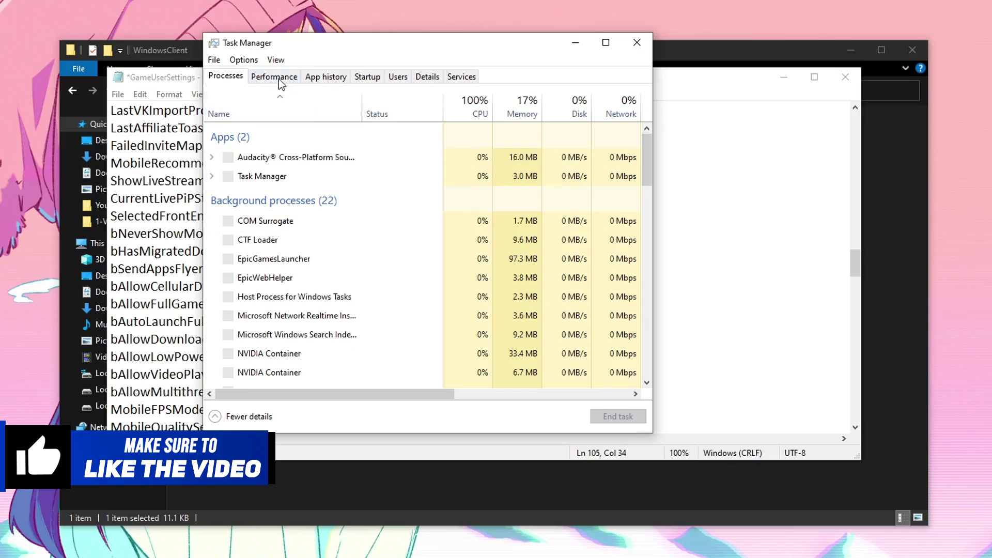
pyautogui.click(350, 118)
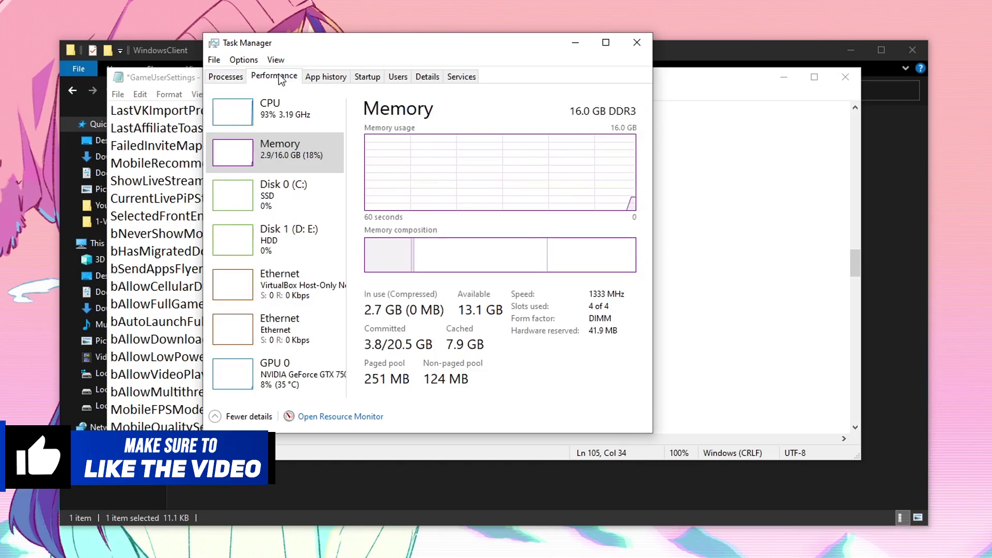
pyautogui.click(310, 115)
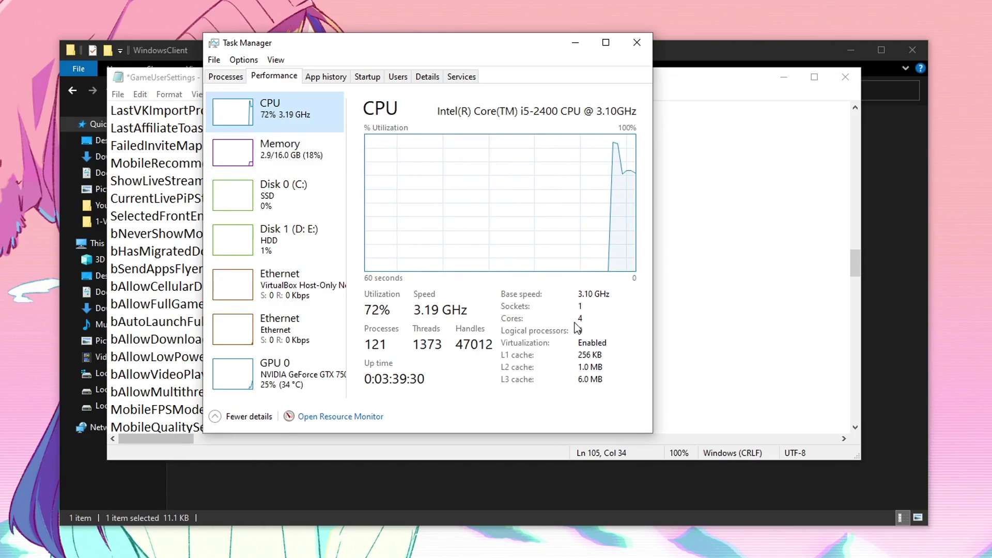
pyautogui.click(636, 43)
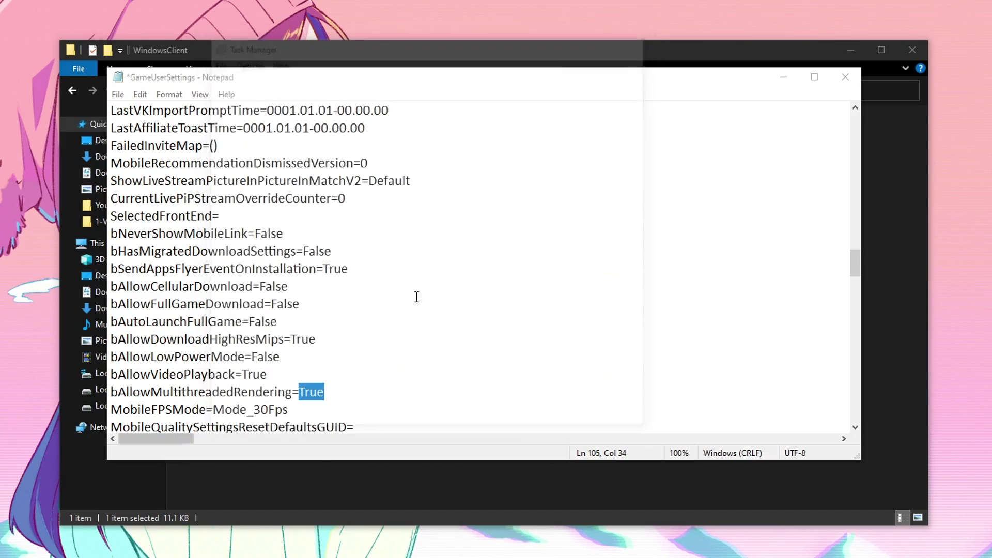
pyautogui.click(326, 393)
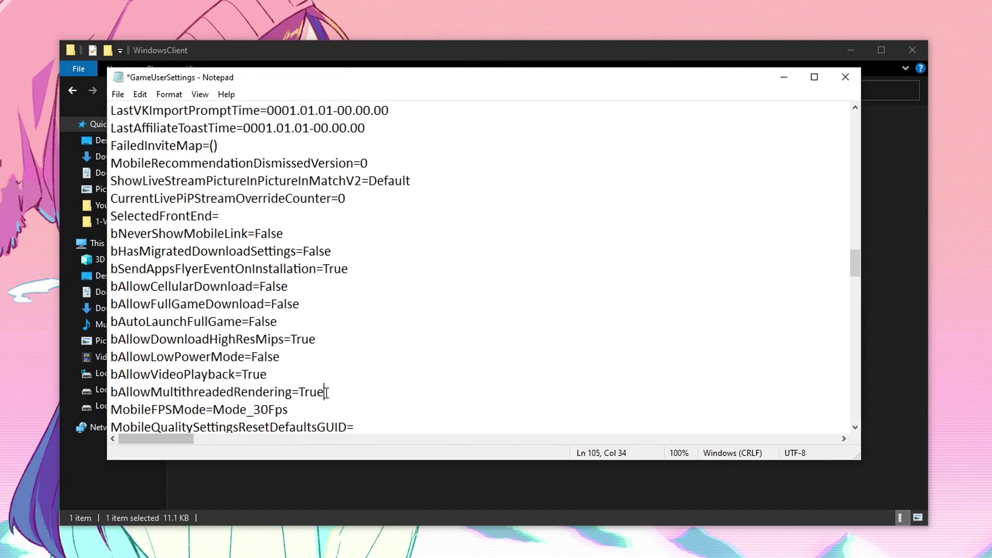
pyautogui.moveTo(302, 392); pyautogui.dragTo(343, 390)
pyautogui.click(337, 391)
pyautogui.moveTo(113, 392); pyautogui.dragTo(348, 387)
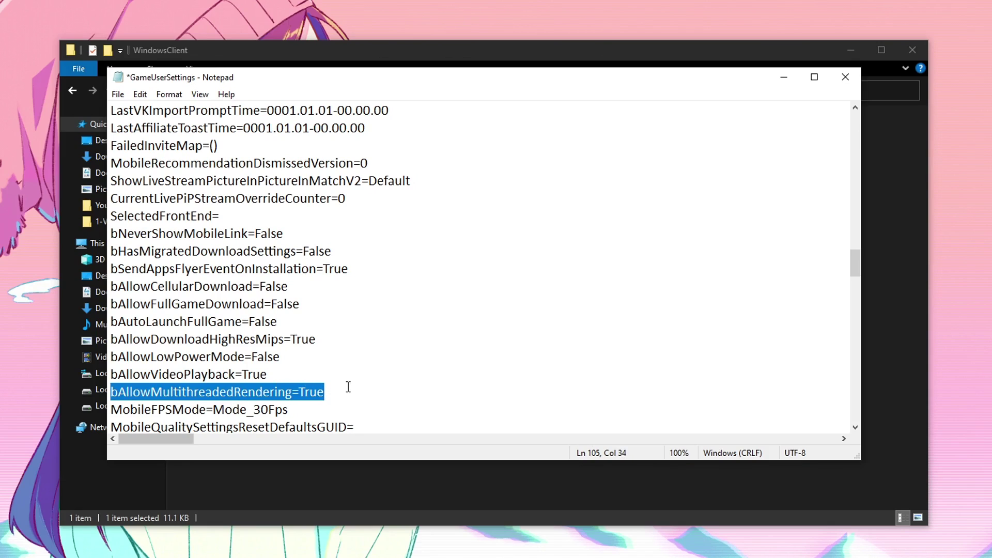
pyautogui.scroll(-7, 353, 351)
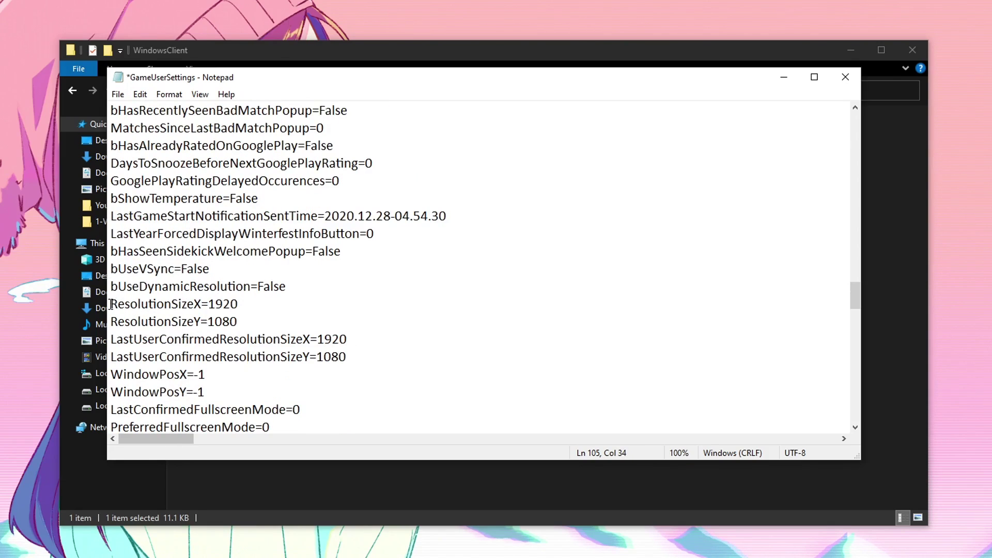
pyautogui.moveTo(111, 304); pyautogui.dragTo(257, 306)
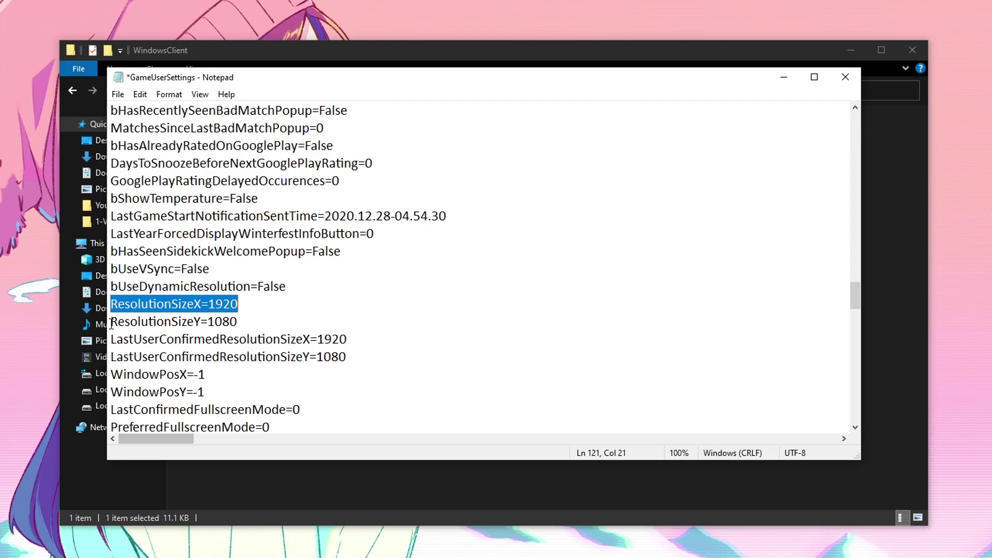
pyautogui.moveTo(112, 324); pyautogui.dragTo(269, 326)
pyautogui.moveTo(208, 306); pyautogui.dragTo(287, 307)
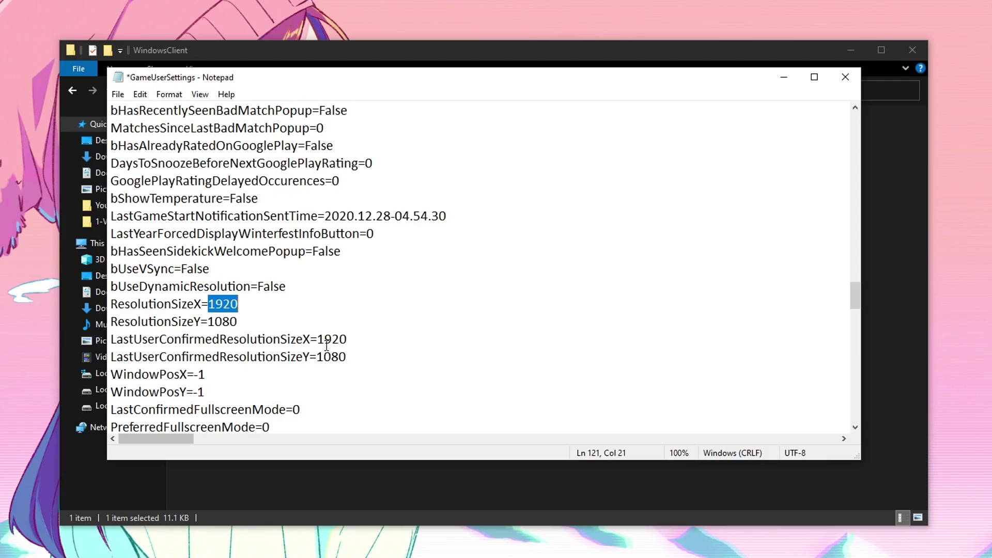
pyautogui.moveTo(317, 341); pyautogui.dragTo(395, 340)
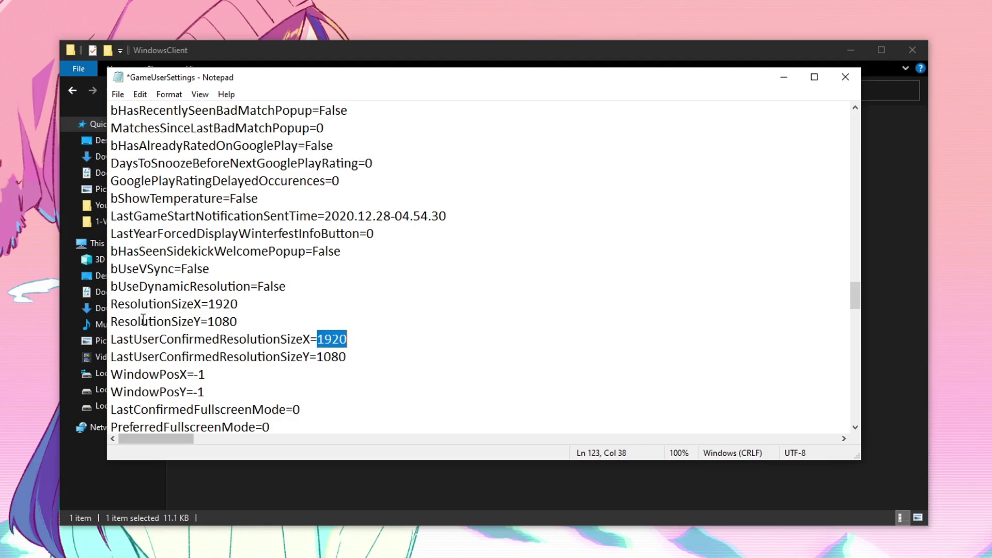
pyautogui.moveTo(164, 305); pyautogui.dragTo(347, 340)
pyautogui.click(216, 304)
pyautogui.moveTo(207, 321); pyautogui.dragTo(387, 366)
pyautogui.click(368, 363)
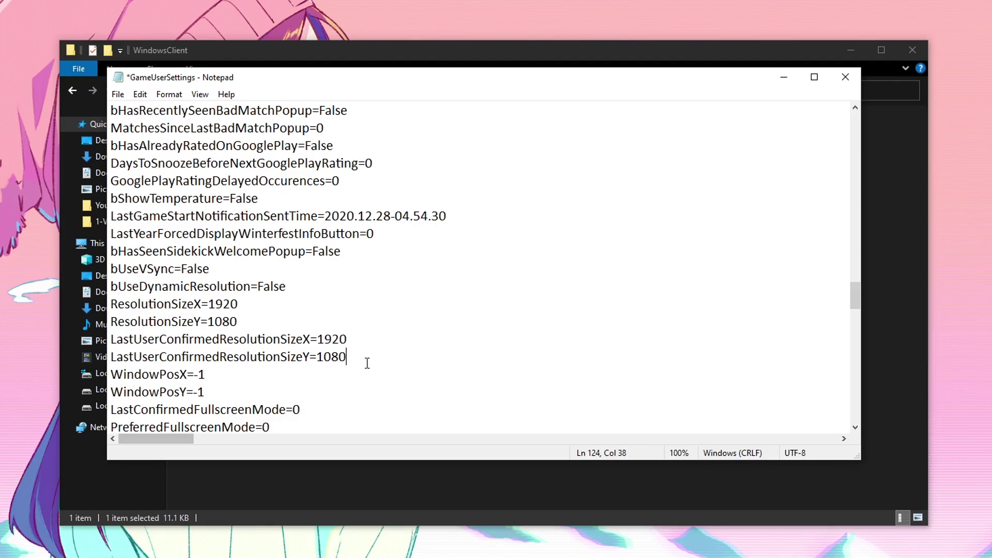
pyautogui.scroll(-3, 367, 362)
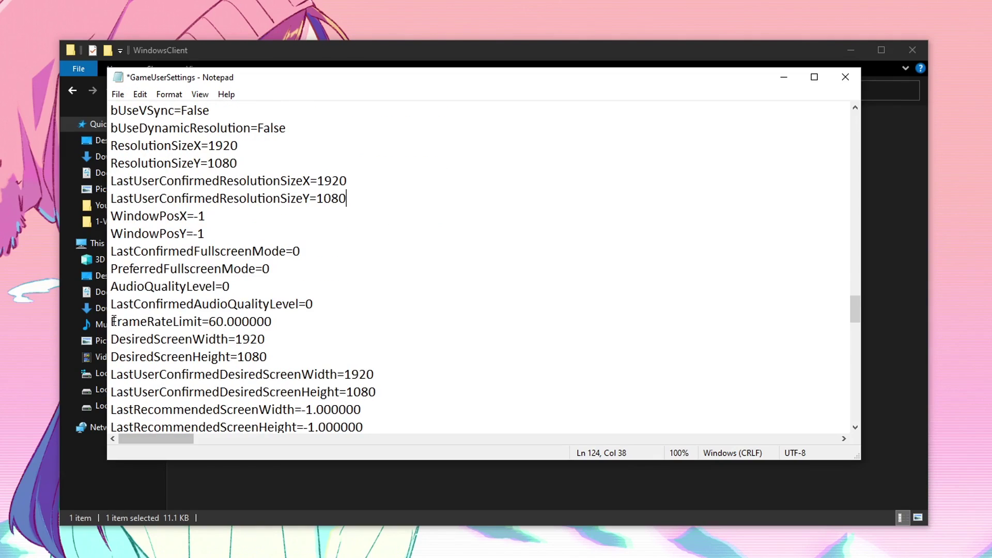
# Replace the 60 in FrameRateLimit with 120, giving FrameRateLimit=120.000000
pyautogui.moveTo(113, 321); pyautogui.dragTo(326, 328)
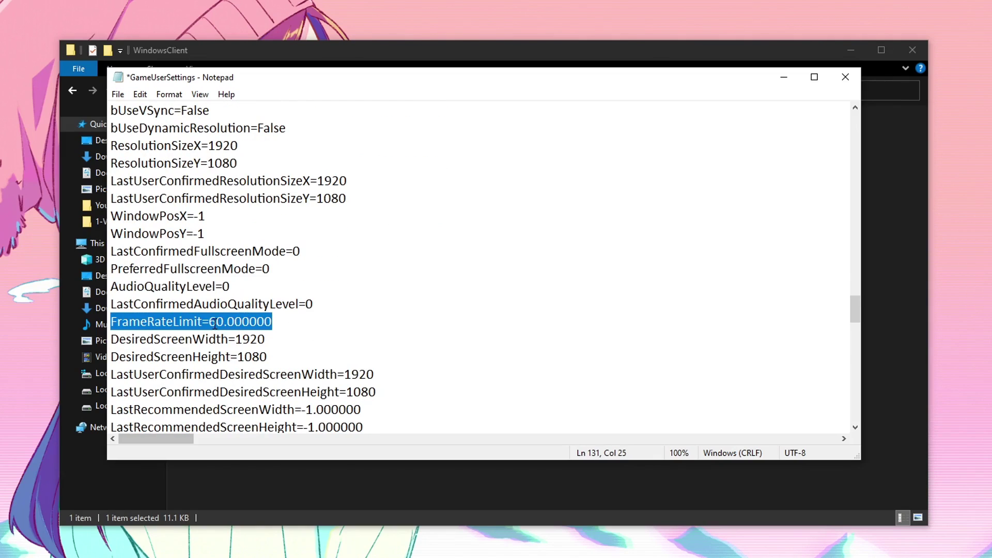
pyautogui.moveTo(209, 324); pyautogui.dragTo(222, 324)
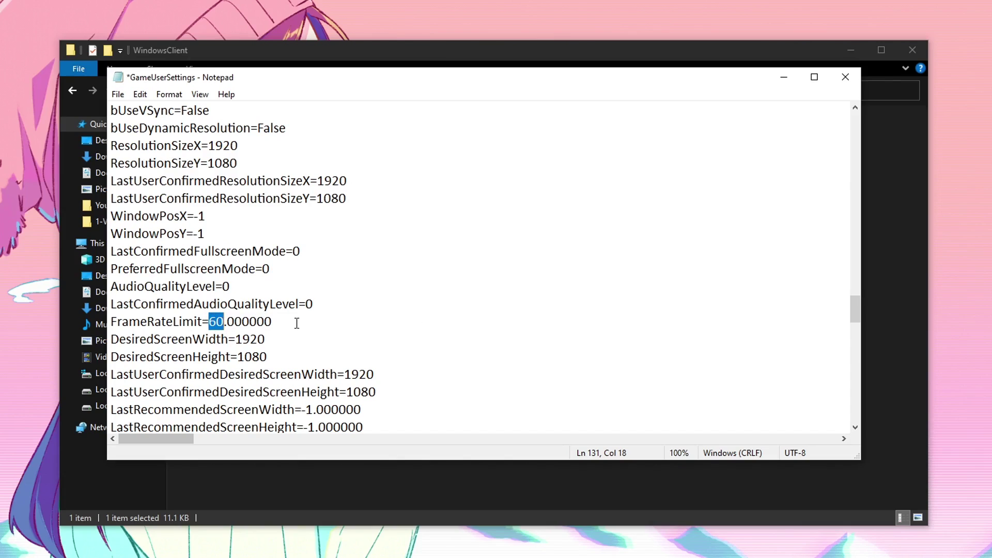
pyautogui.write('120')
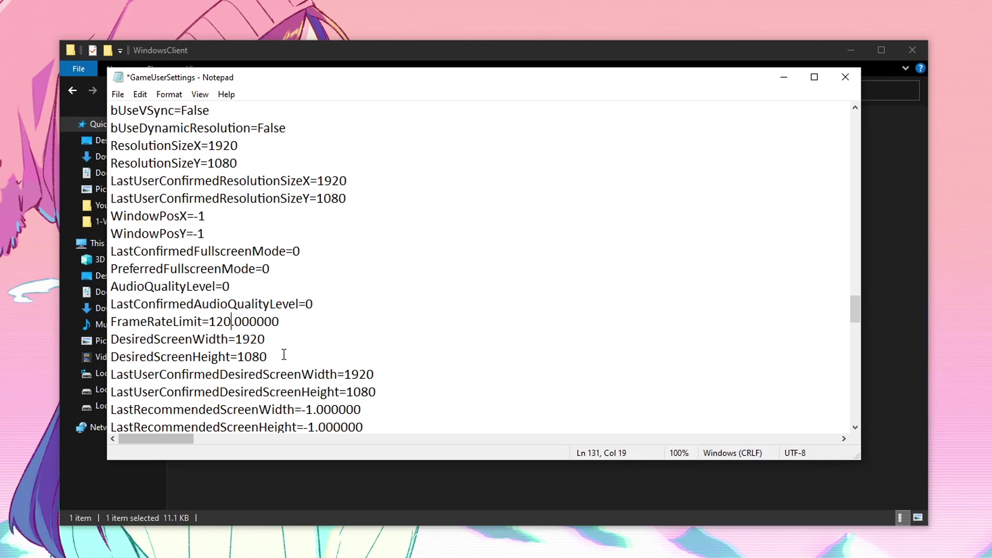
pyautogui.scroll(-4, 283, 355)
# Under [ScalabilityGroups], change sg.ResolutionQuality from 100 to 82, then back to 100
pyautogui.scroll(-3, 284, 354)
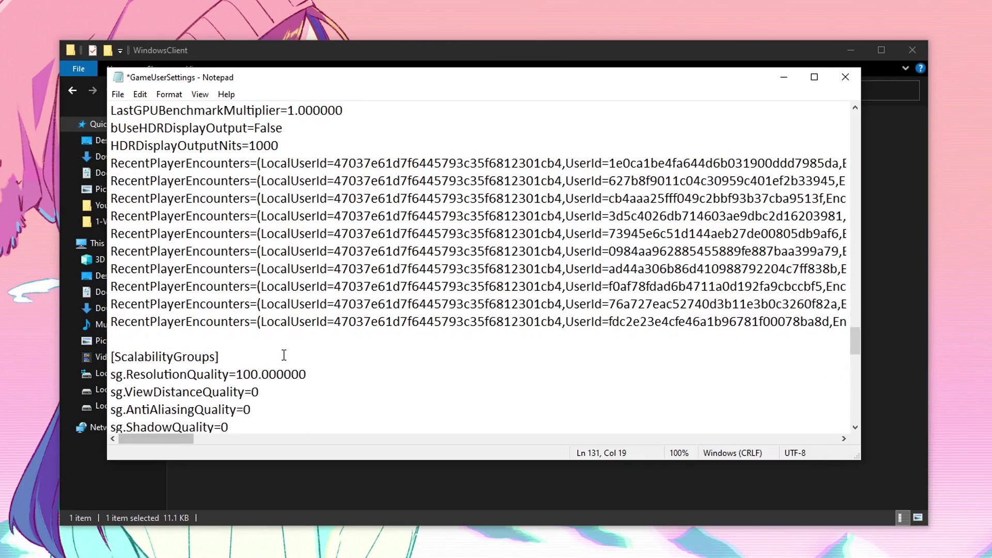
pyautogui.scroll(-2, 284, 355)
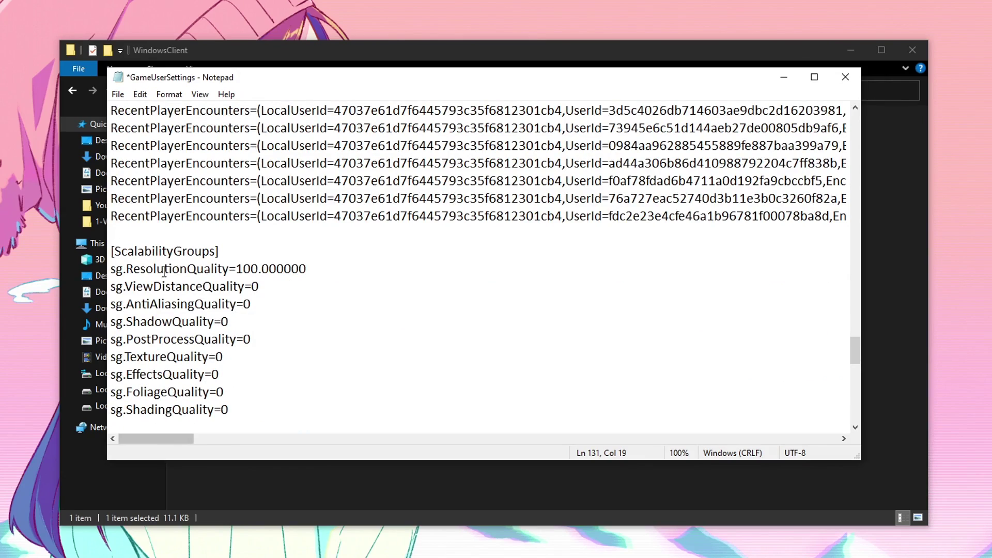
pyautogui.moveTo(112, 252); pyautogui.dragTo(316, 252)
pyautogui.scroll(-2, 303, 310)
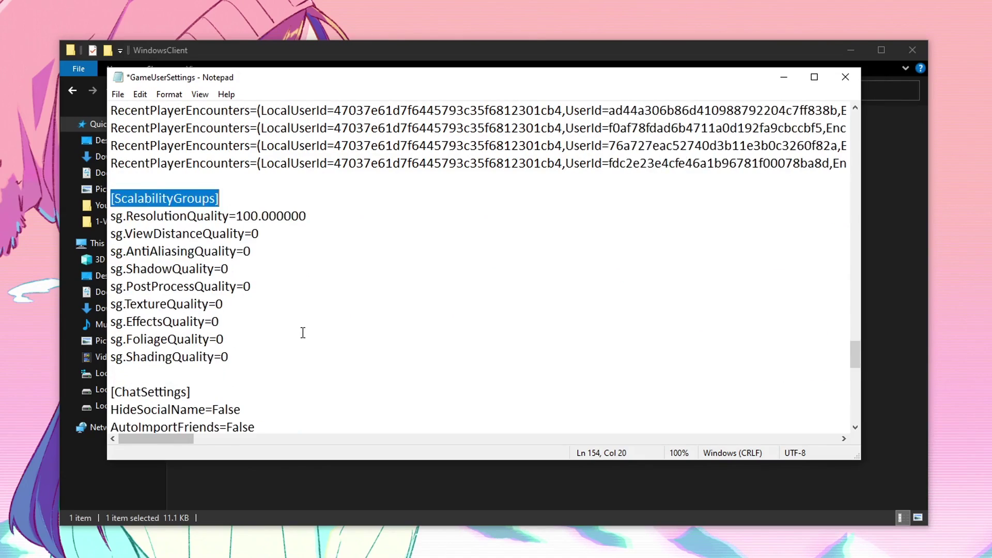
pyautogui.scroll(1, 310, 287)
pyautogui.moveTo(126, 216); pyautogui.dragTo(328, 217)
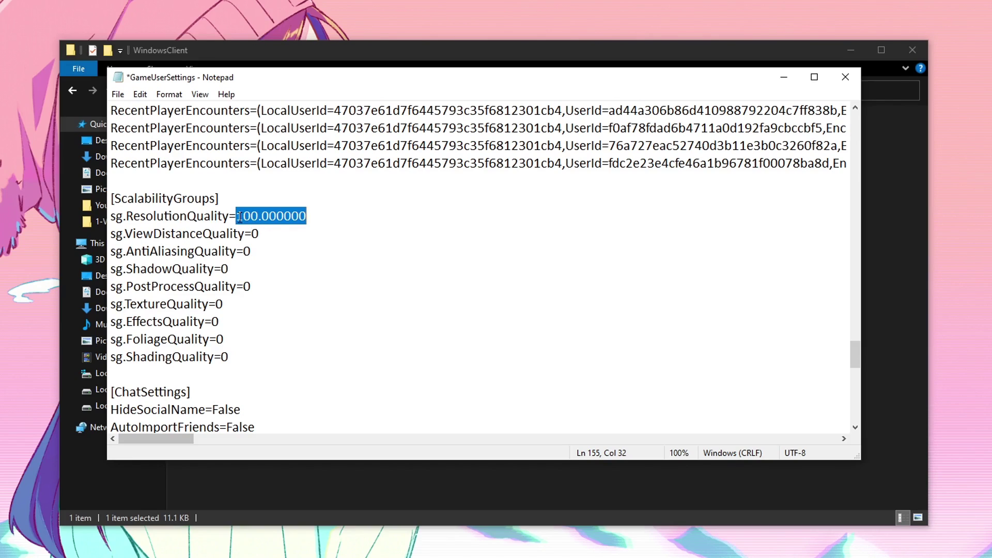
pyautogui.moveTo(237, 217); pyautogui.dragTo(259, 218)
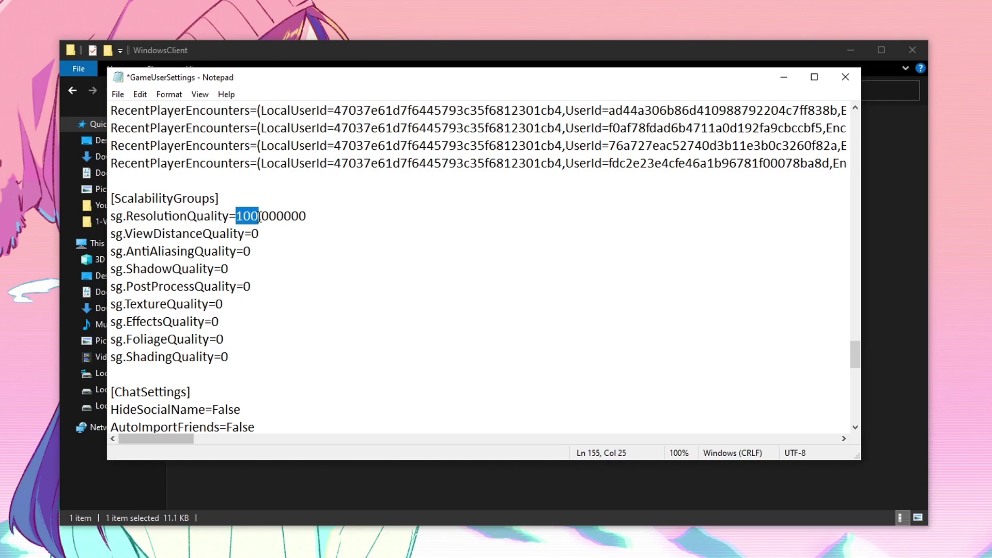
pyautogui.write('82')
pyautogui.moveTo(237, 217); pyautogui.dragTo(251, 217)
pyautogui.write('100')
# Check that ViewDistance, AntiAliasing, Shadow, PostProcess, Texture, Effects, Foliage and Shading quality are all 0
pyautogui.moveTo(255, 233); pyautogui.dragTo(288, 243)
pyautogui.click(266, 251)
pyautogui.keyDown('shift'); pyautogui.click(237, 252); pyautogui.keyUp('shift')
pyautogui.doubleClick(222, 269)
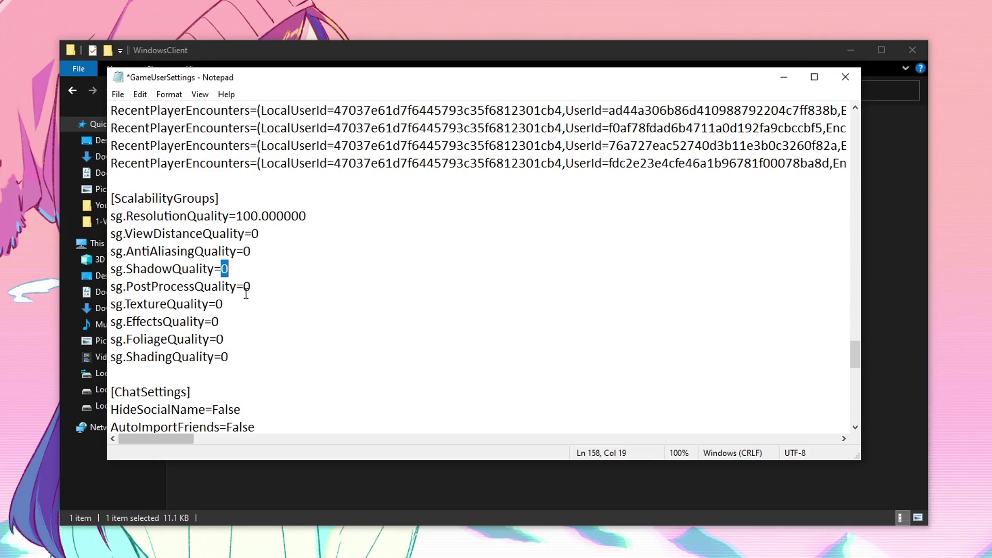
pyautogui.doubleClick(247, 287)
pyautogui.doubleClick(220, 305)
pyautogui.doubleClick(215, 321)
pyautogui.doubleClick(220, 339)
pyautogui.doubleClick(224, 357)
# Save the edited GameUserSettings file and close Notepad
pyautogui.click(123, 97)
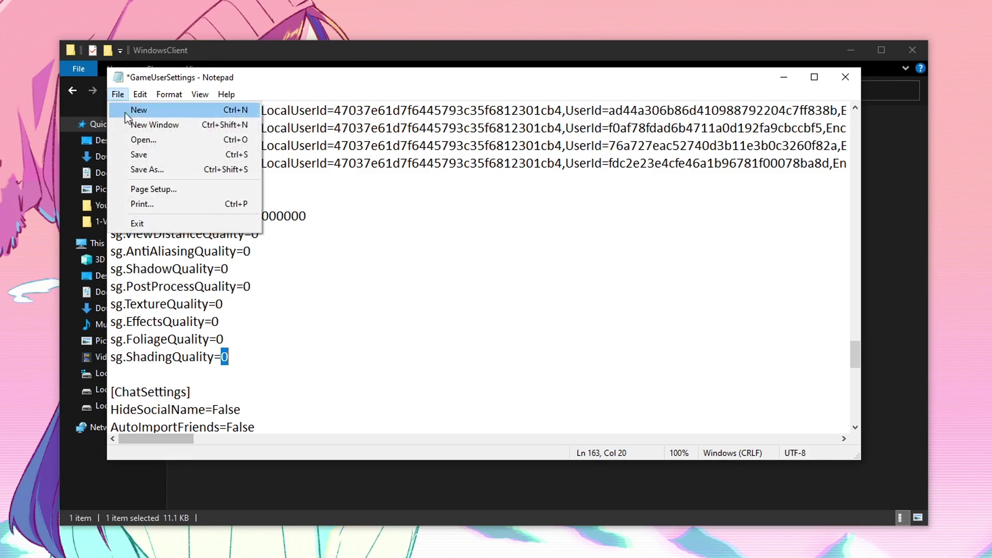
pyautogui.click(137, 154)
pyautogui.click(842, 76)
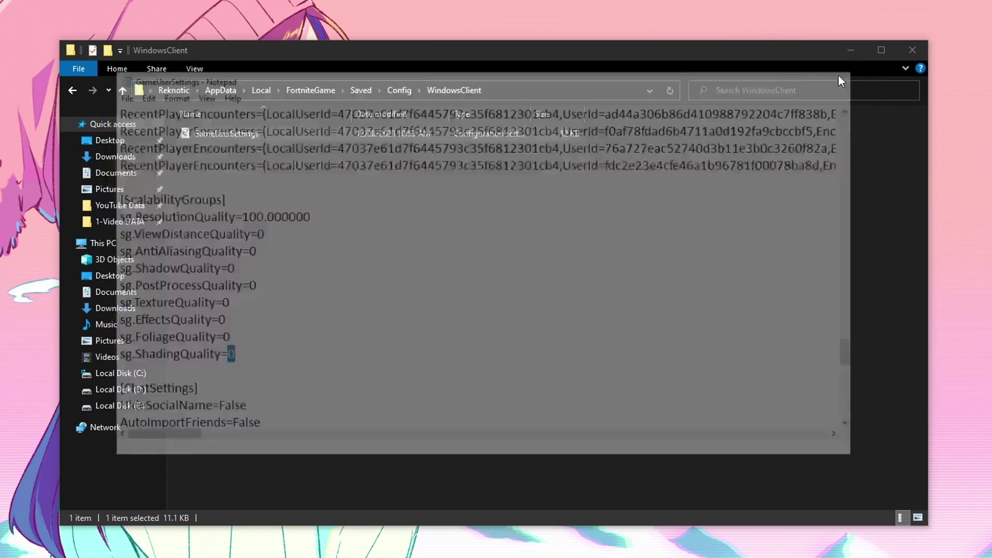
# Tick Read-only in GameUserSettings' Properties, apply it, and close File Explorer
pyautogui.rightClick(241, 133)
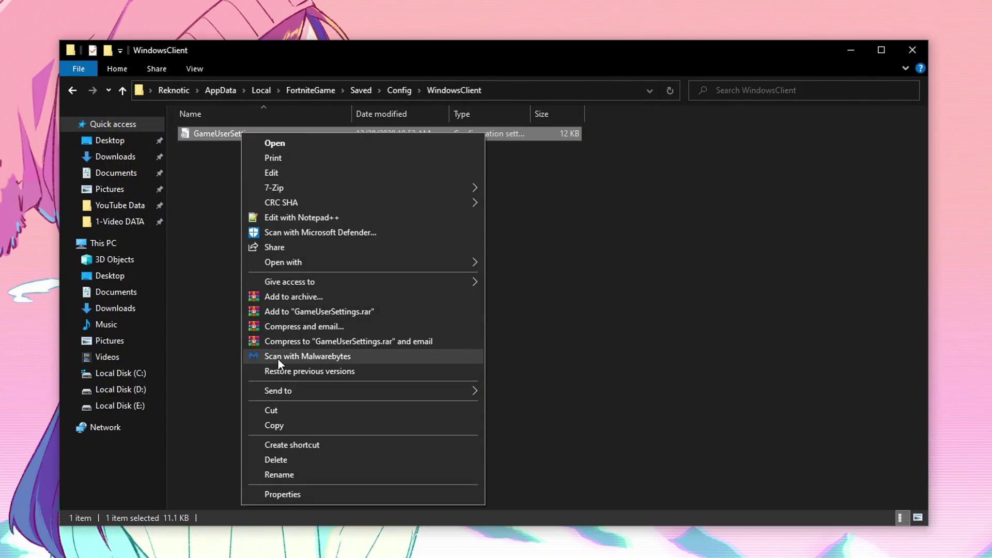
pyautogui.click(284, 494)
pyautogui.click(334, 394)
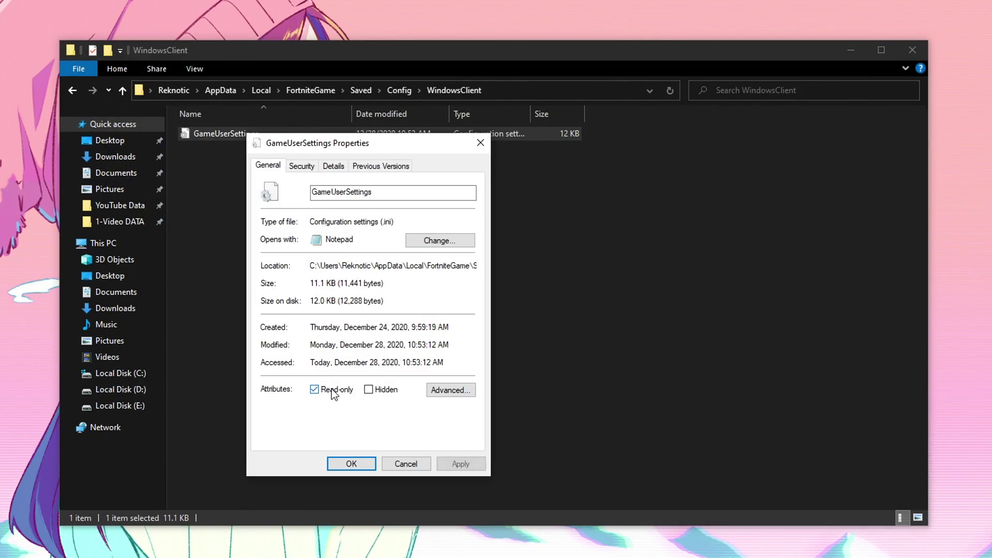
pyautogui.click(459, 464)
pyautogui.click(351, 464)
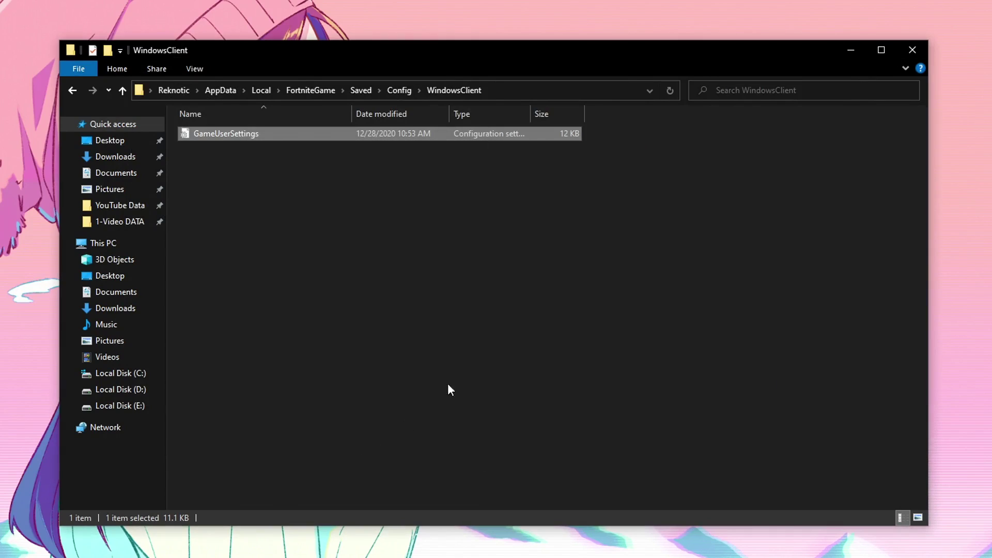
pyautogui.click(448, 385)
pyautogui.click(911, 51)
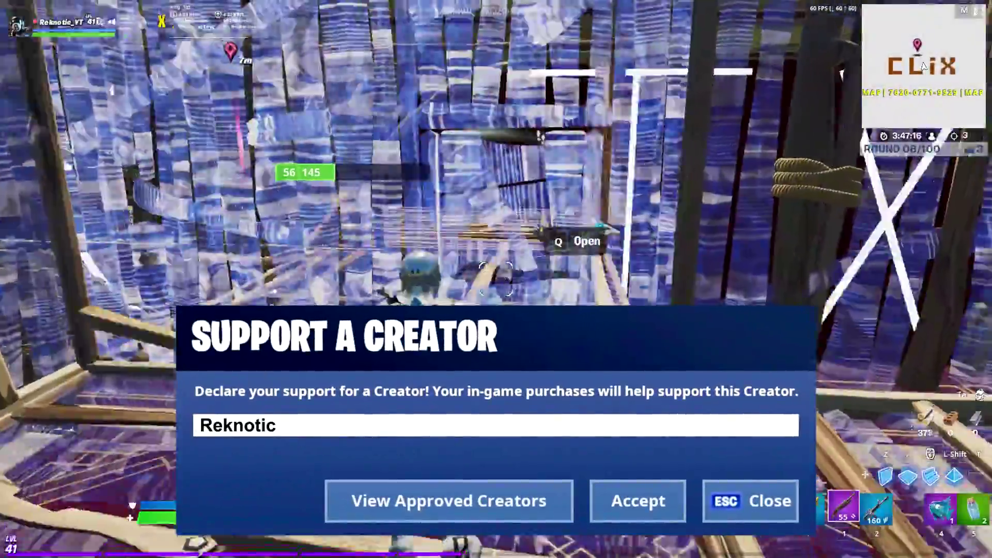
# Accept the entered creator code in the Support a Creator prompt
pyautogui.click(669, 504)
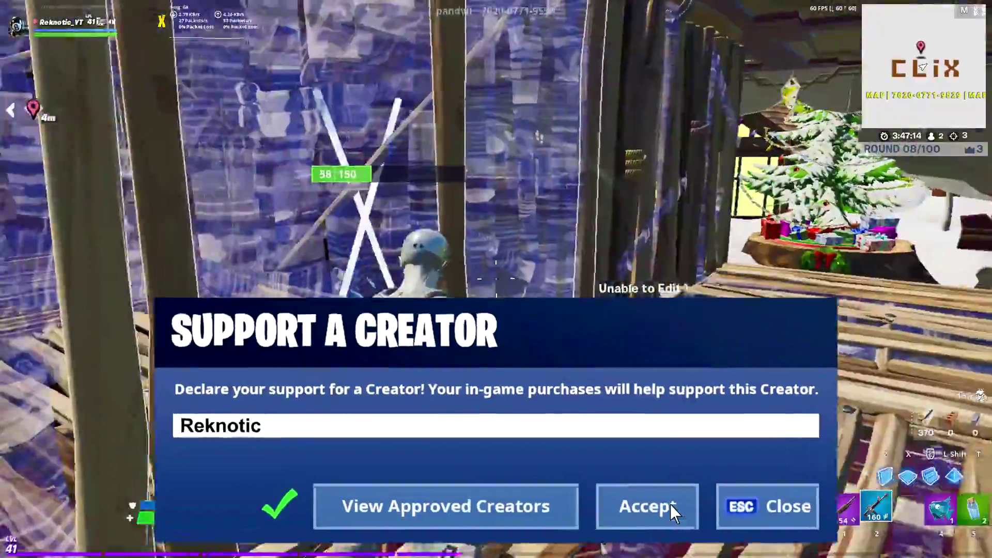